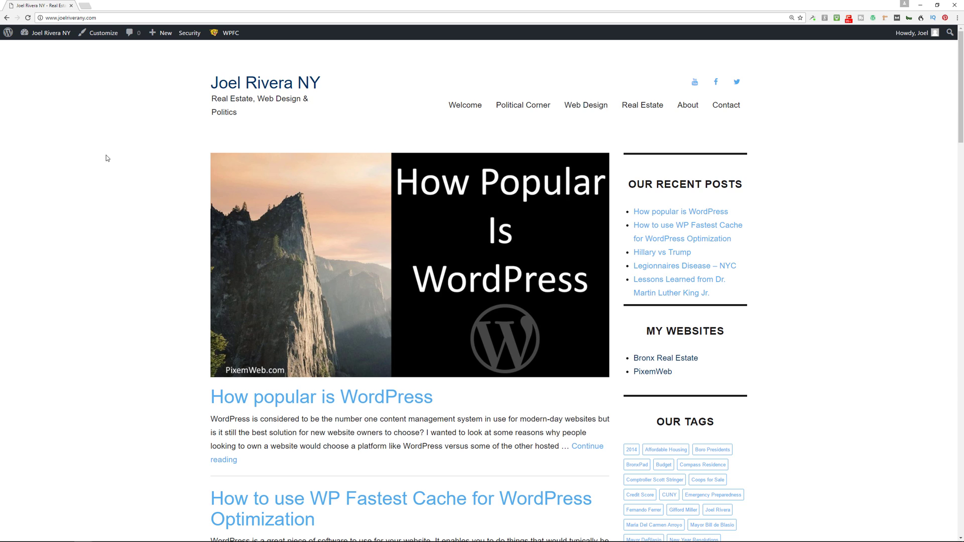
Go from the live front page to the admin Dashboard through the admin bar's site-name menu.
left_click(50, 49)
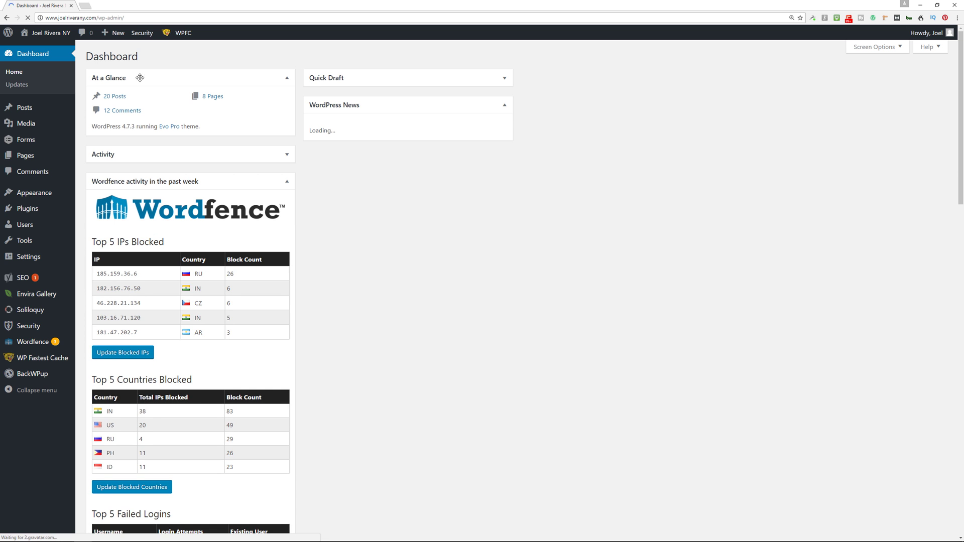
Search the Add Plugins directory for 'maintenance'.
left_click(43, 214)
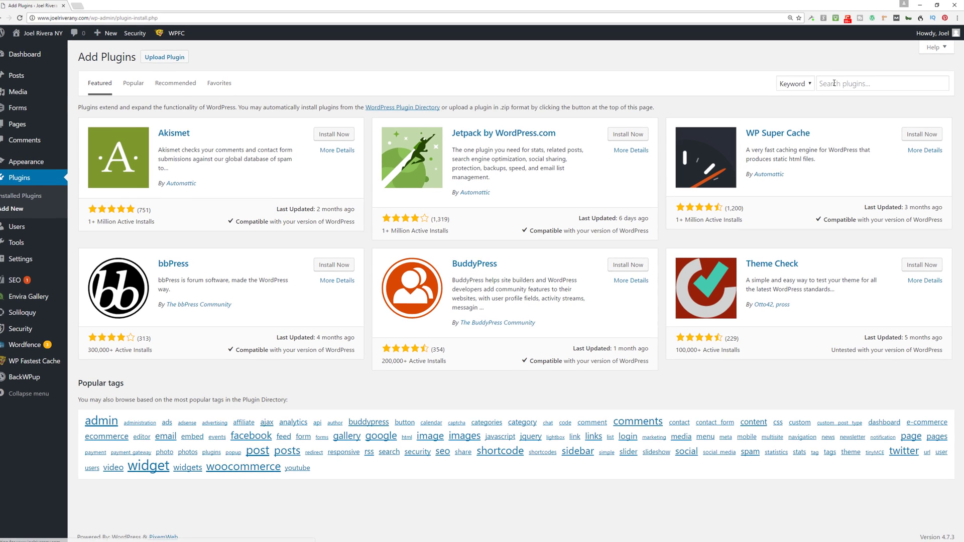
left_click(849, 82)
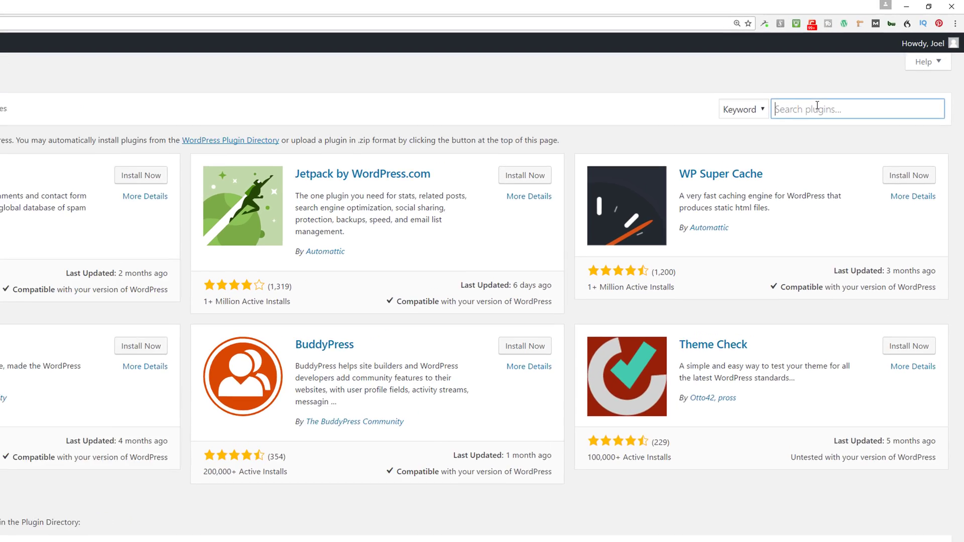
type("mainten")
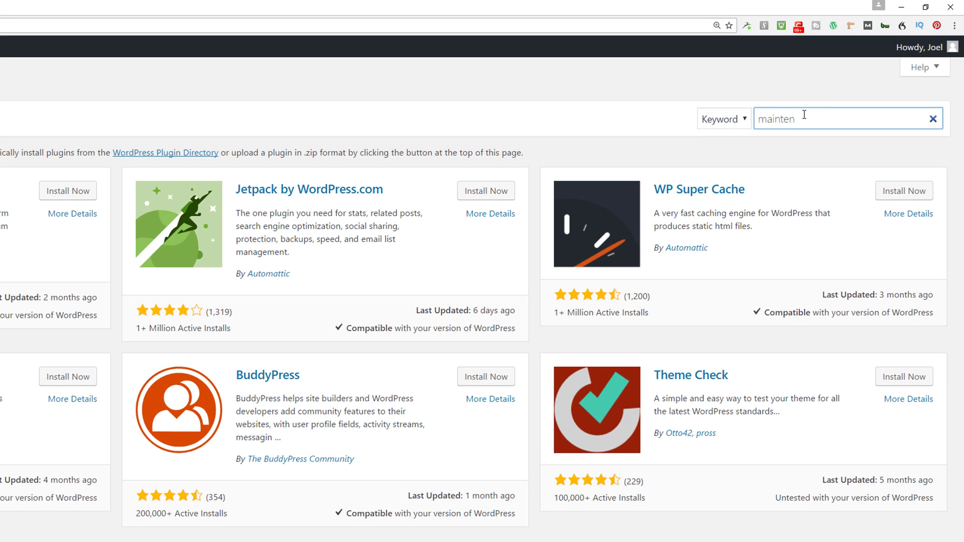
type("ance")
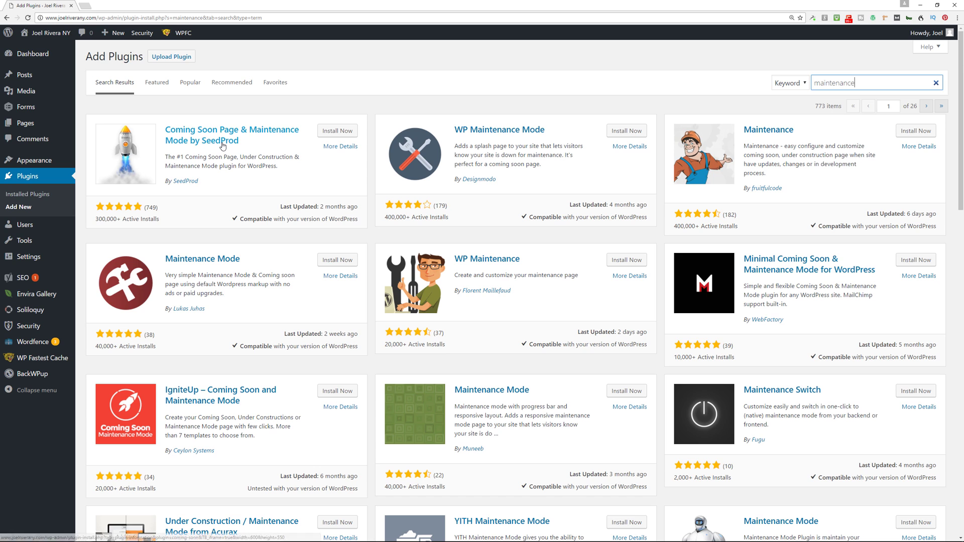
Install, then activate, the Coming Soon Page & Maintenance Mode plugin by SeedProd.
left_click(339, 131)
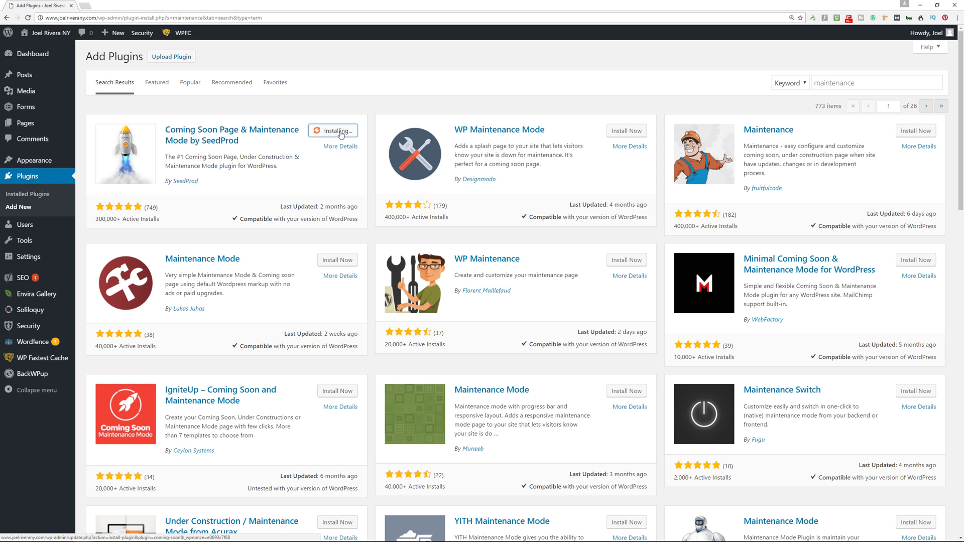
left_click(341, 132)
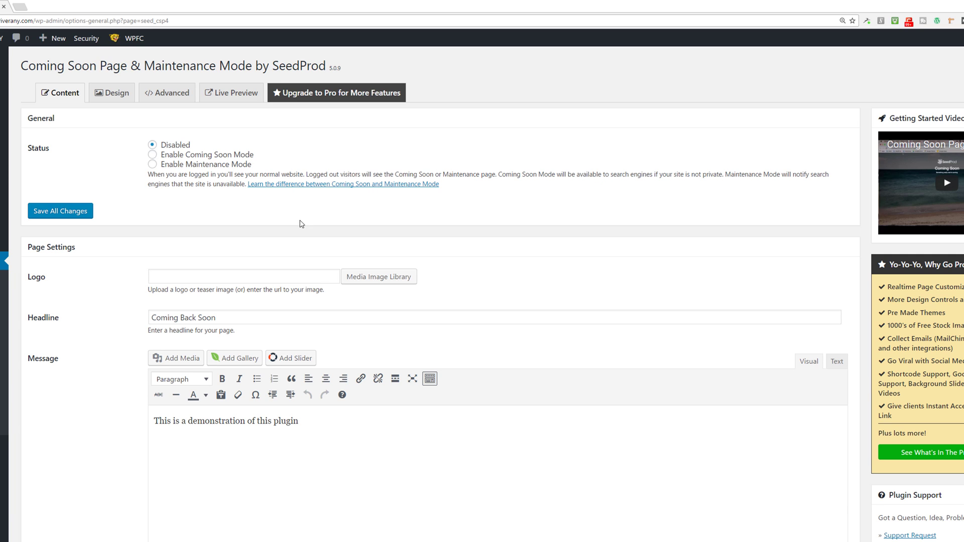
Enable Maintenance Mode and review the Logo field and the 'Coming Back Soon' headline.
left_click(153, 165)
scroll(112, 233, "down", 2)
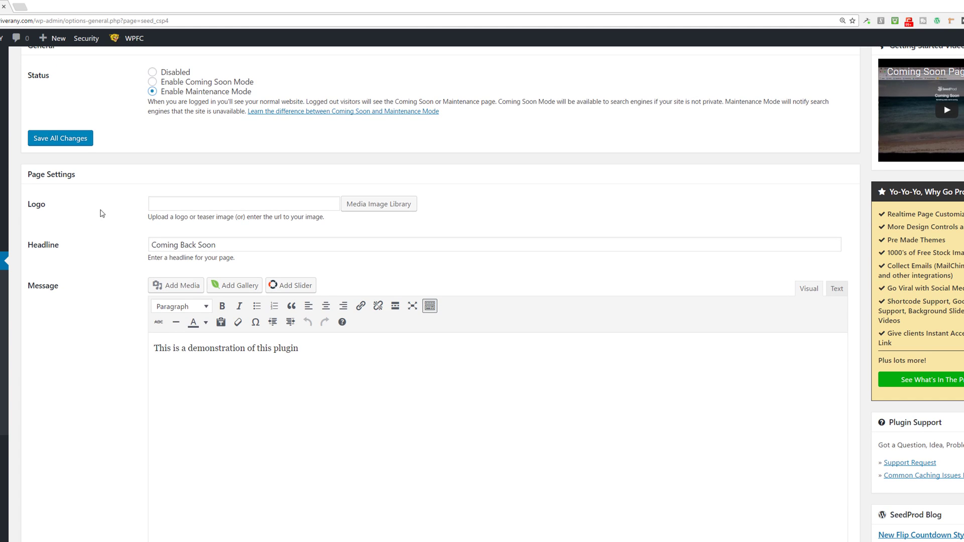
left_click(215, 204)
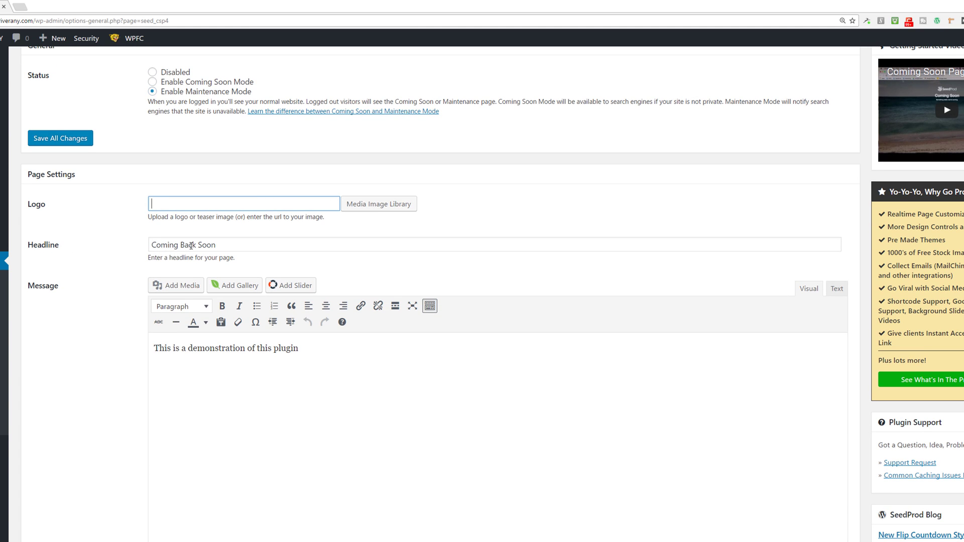
left_click(247, 246)
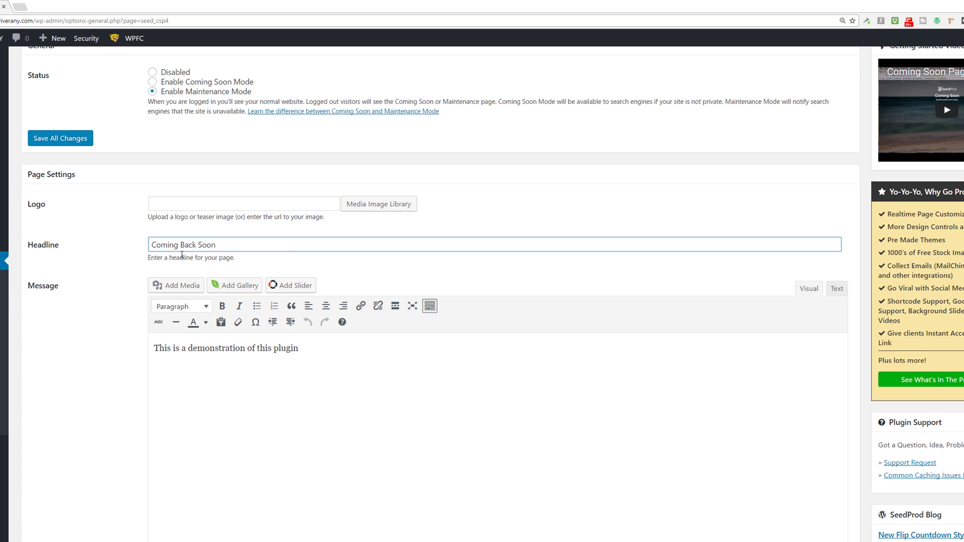
left_click(61, 298)
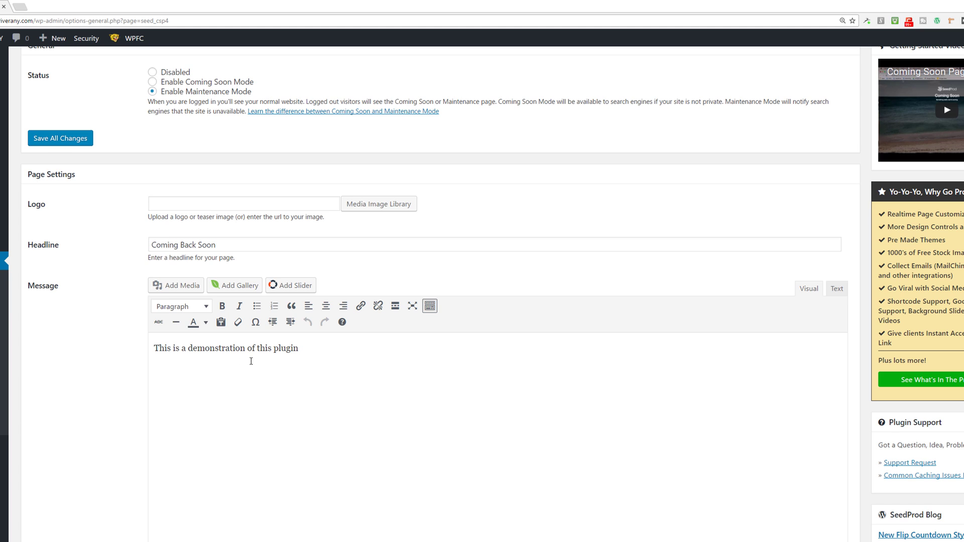
Toggle the message editor between Text and Visual, keeping 'This is a demonstration of this plugin'.
scroll(230, 348, "down", 2)
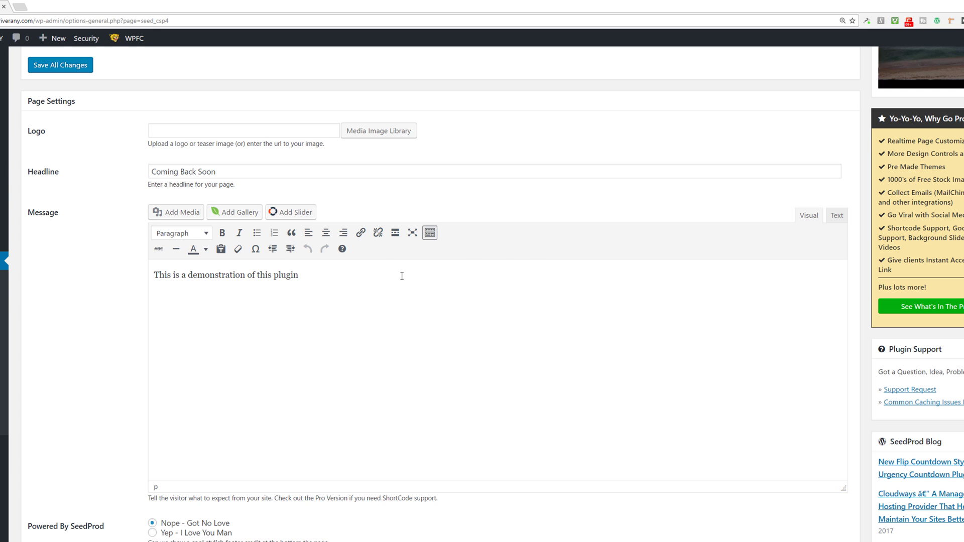
left_click(833, 219)
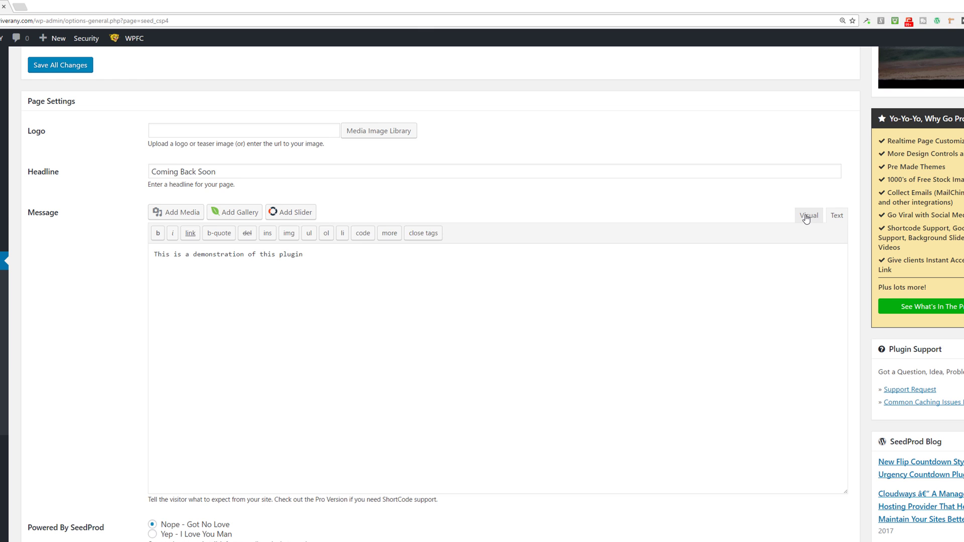
left_click(806, 219)
scroll(446, 319, "down", 3)
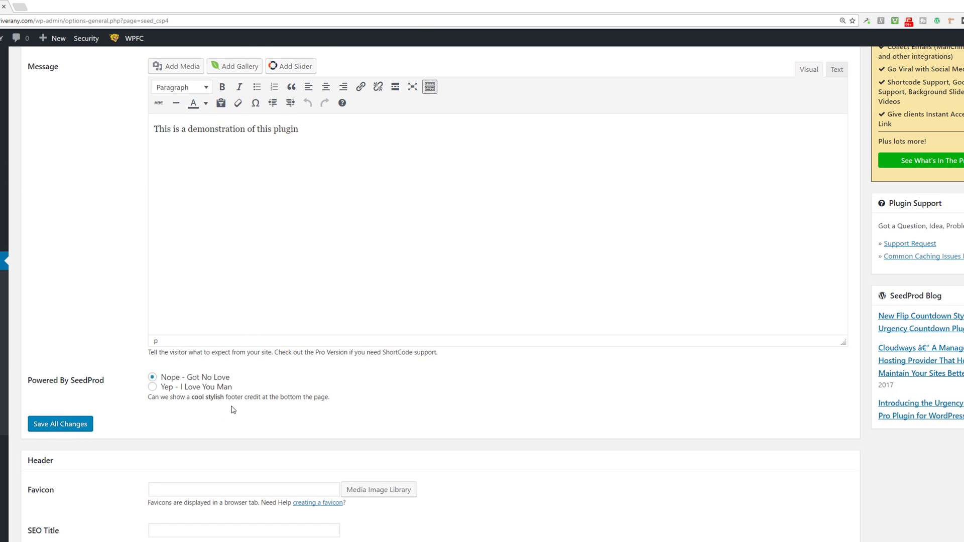
scroll(231, 407, "down", 2)
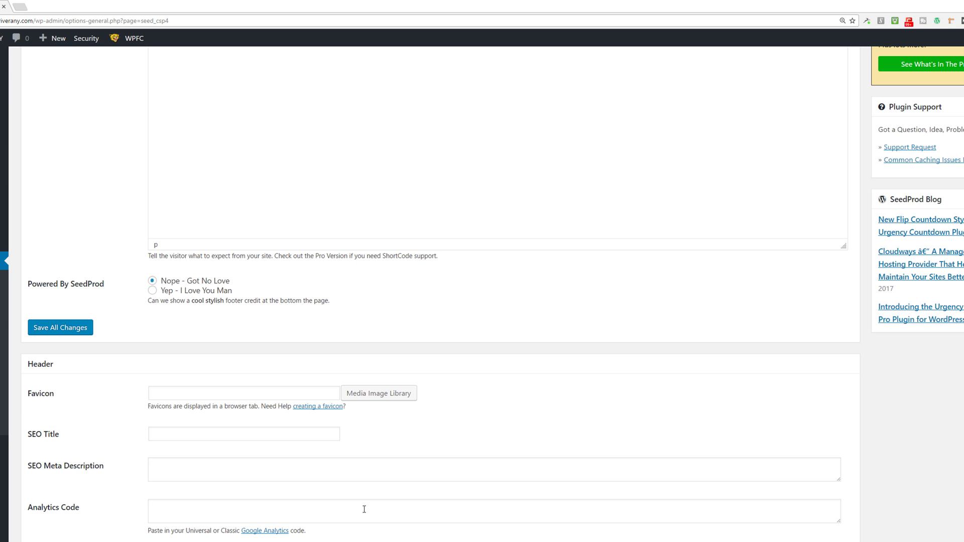
scroll(363, 509, "up", 8)
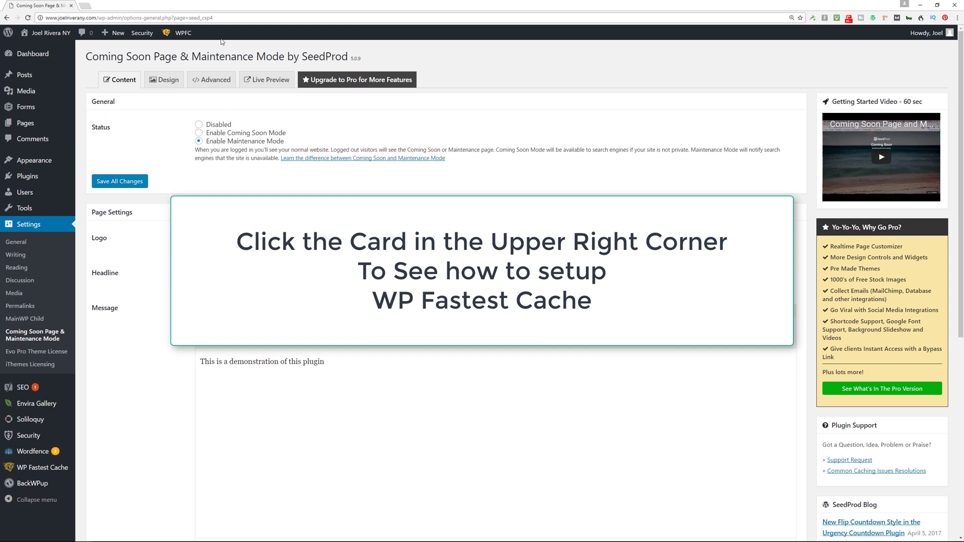
Save All Changes so Maintenance Mode is Active, then review the background, width, color and font options on the Design tab.
mouse_move(192, 37)
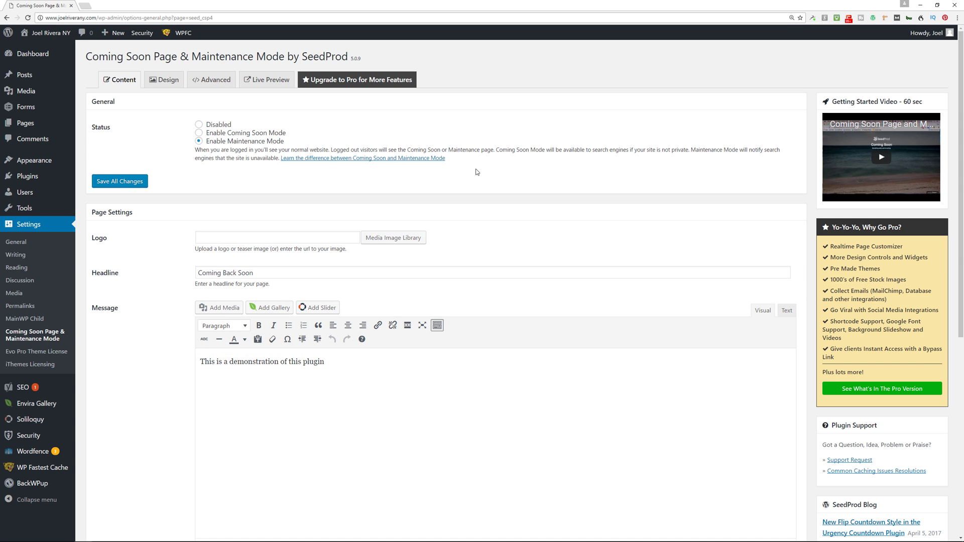
left_click(118, 182)
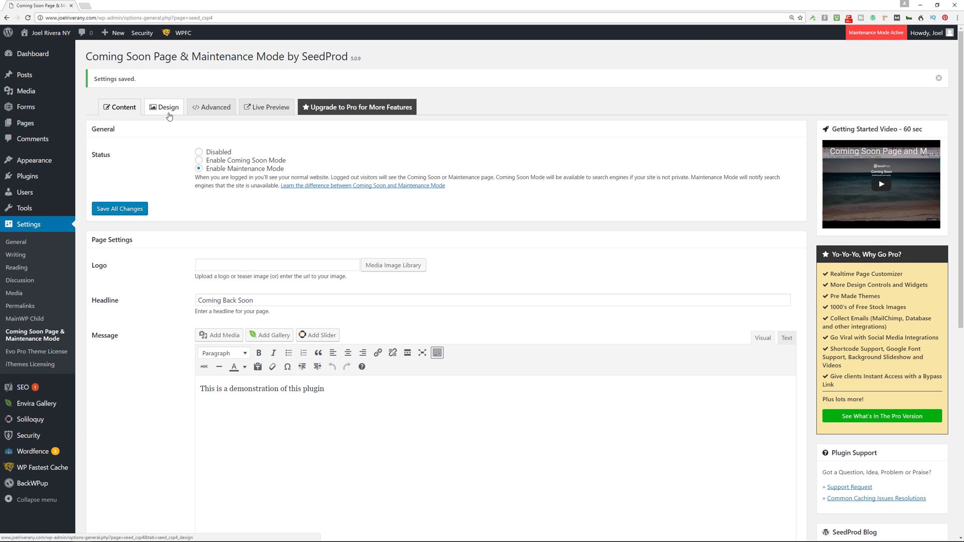
left_click(169, 116)
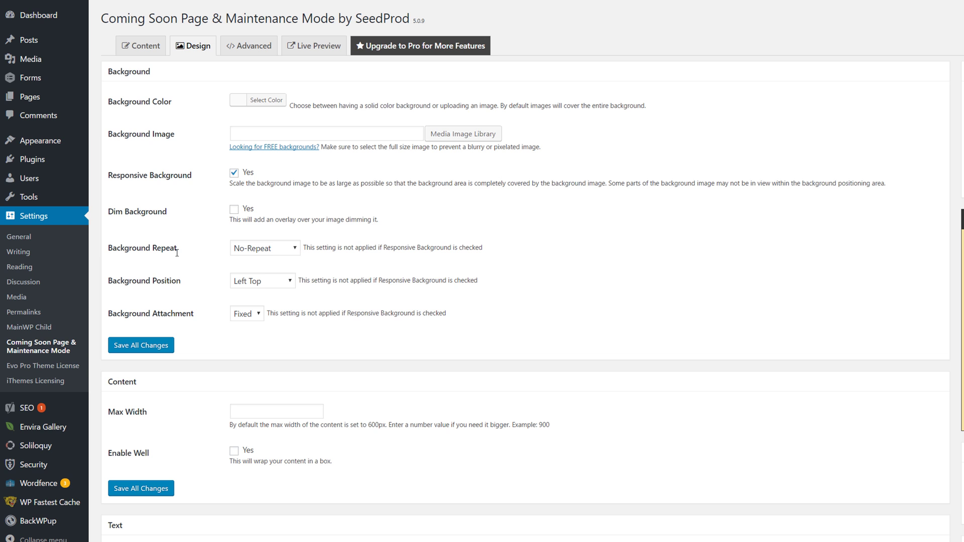
scroll(231, 290, "down", 3)
scroll(224, 286, "down", 3)
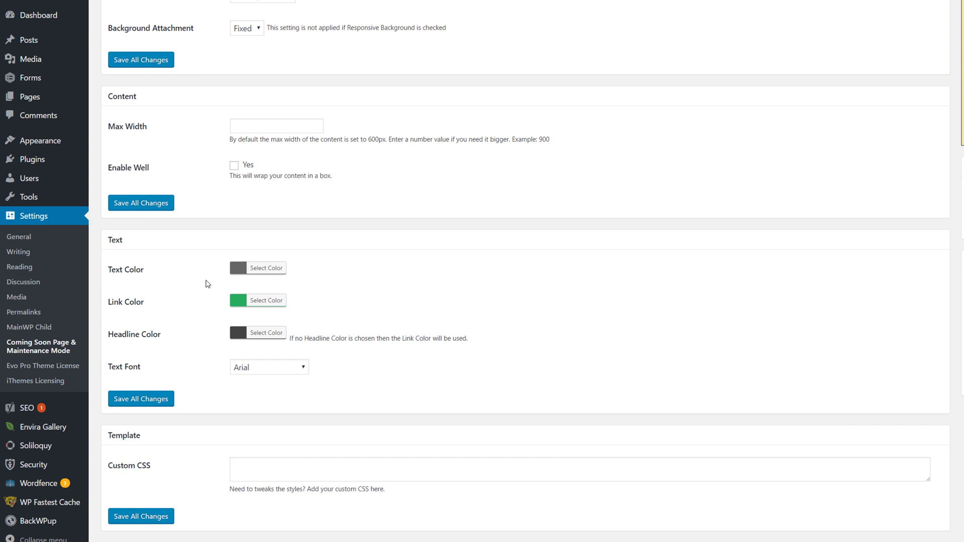
scroll(157, 488, "up", 6)
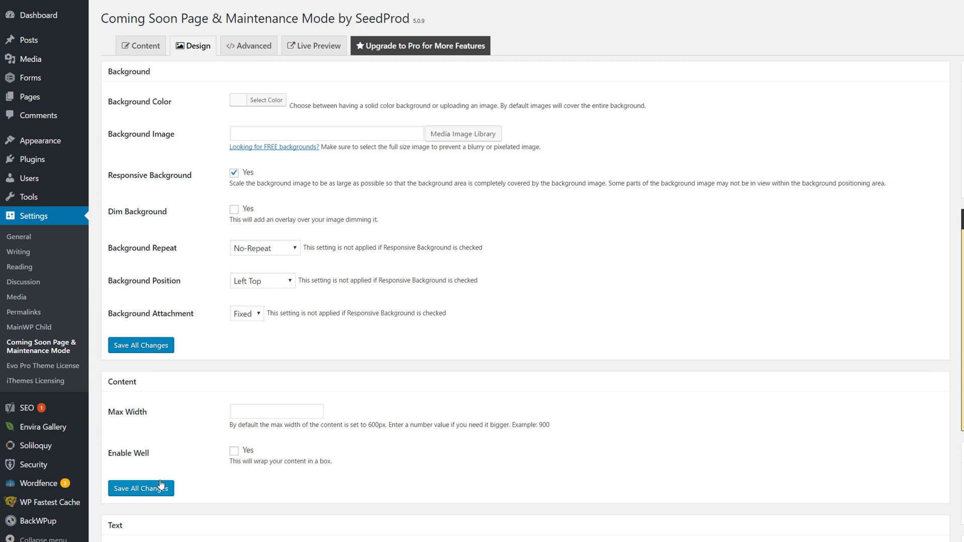
Live-preview the Coming Back Soon maintenance page from the Advanced tab, then close the preview.
left_click(257, 47)
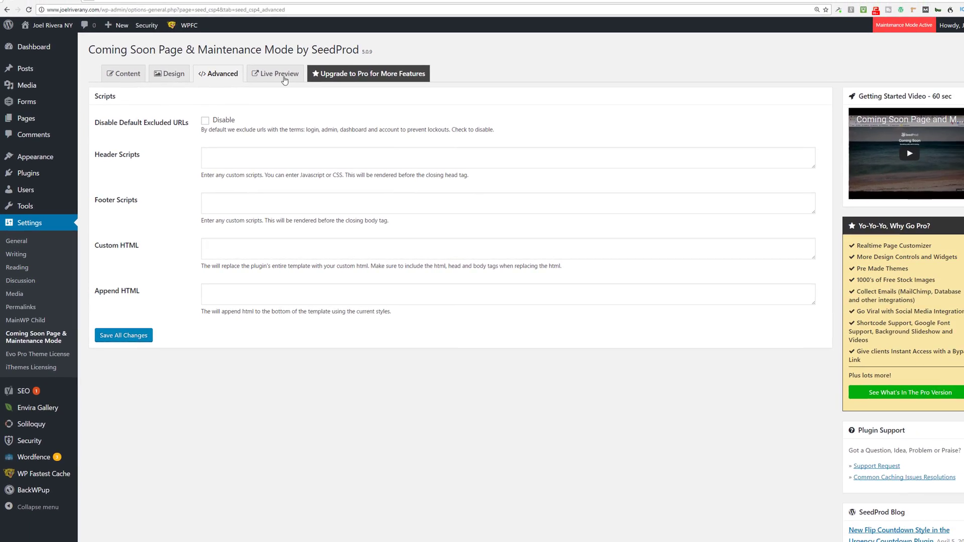
left_click(282, 76)
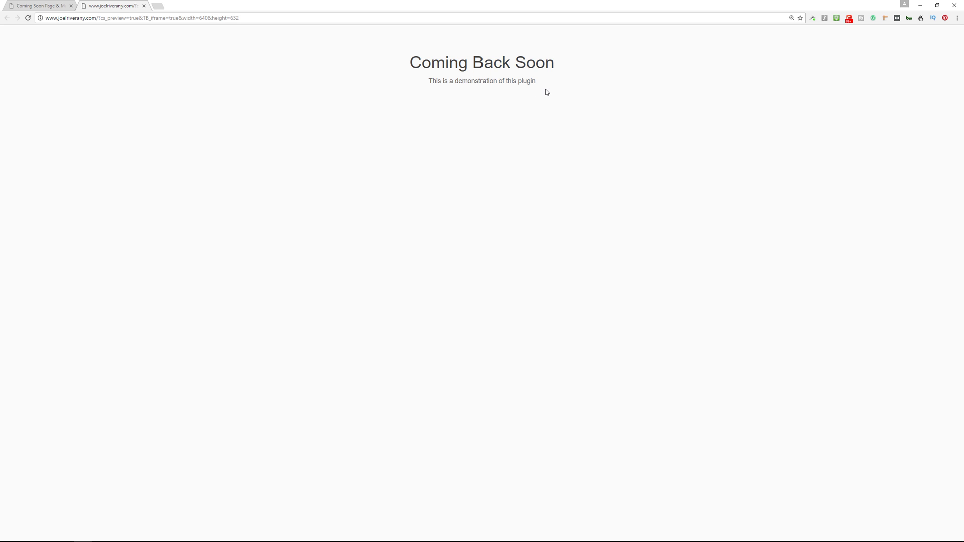
left_click(144, 5)
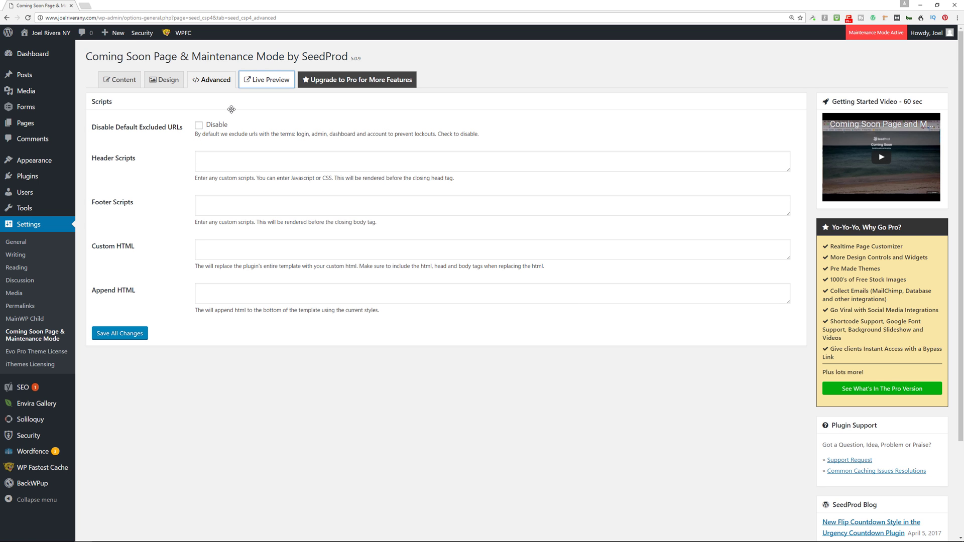
Recheck the Design and Content tabs, save all SeedProd changes again, then switch windows.
left_click(176, 82)
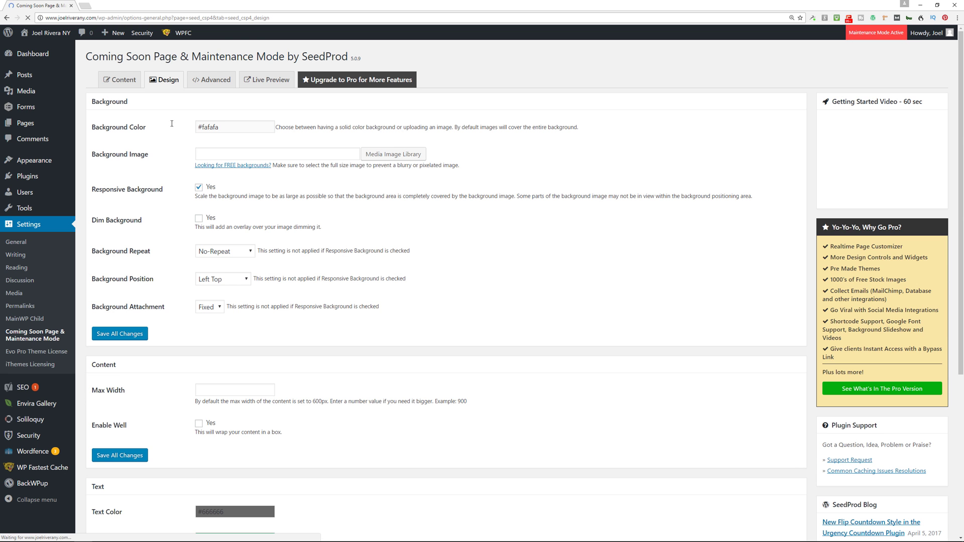
scroll(184, 181, "down", 5)
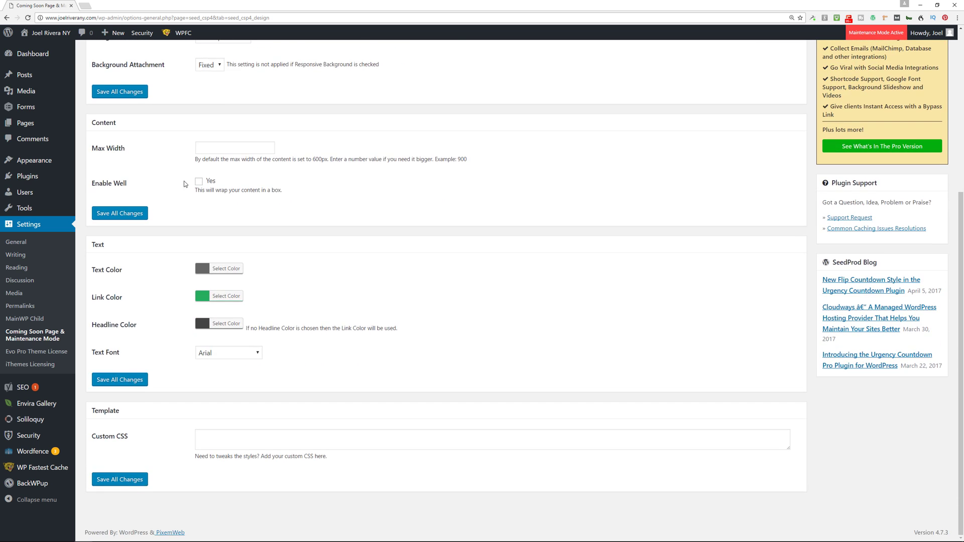
scroll(183, 180, "up", 5)
left_click(127, 79)
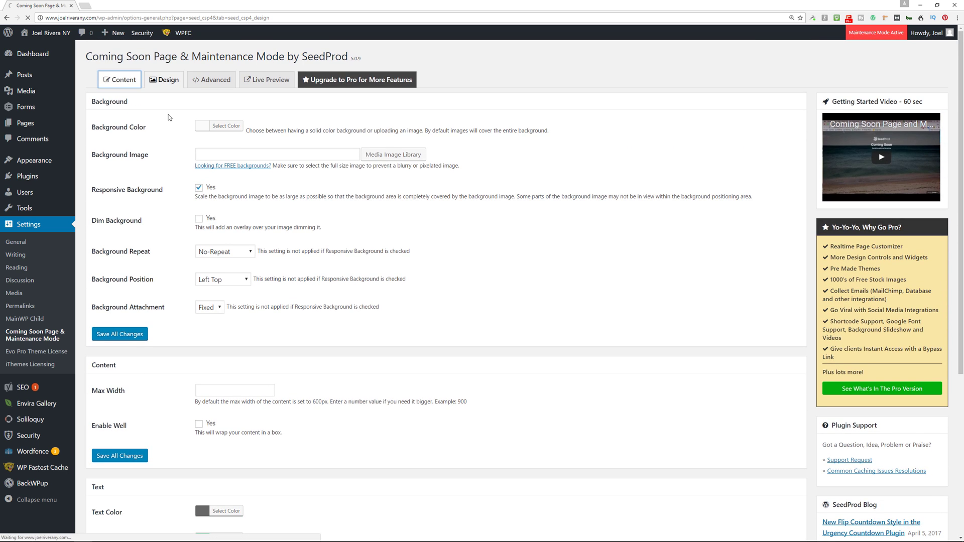
scroll(255, 198, "down", 1)
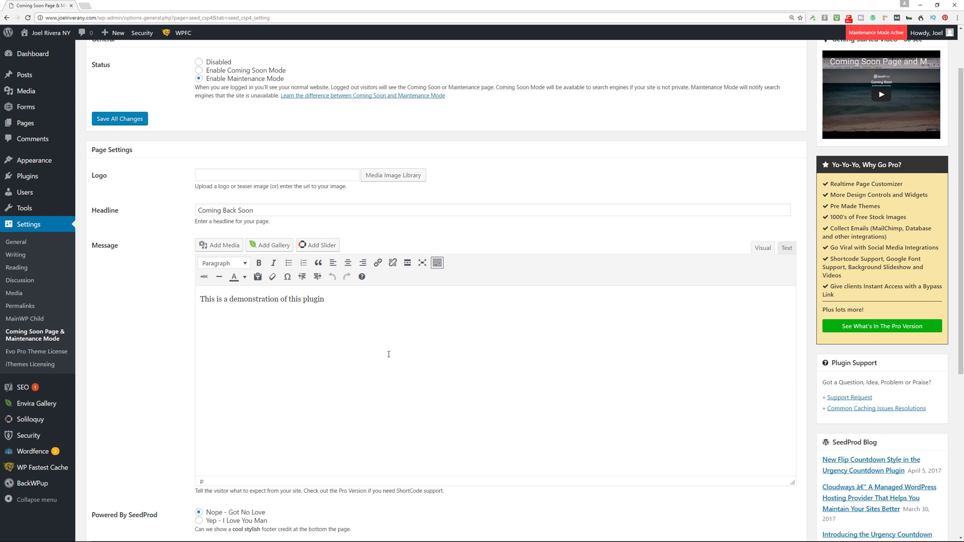
scroll(388, 354, "down", 1)
scroll(388, 354, "down", 2)
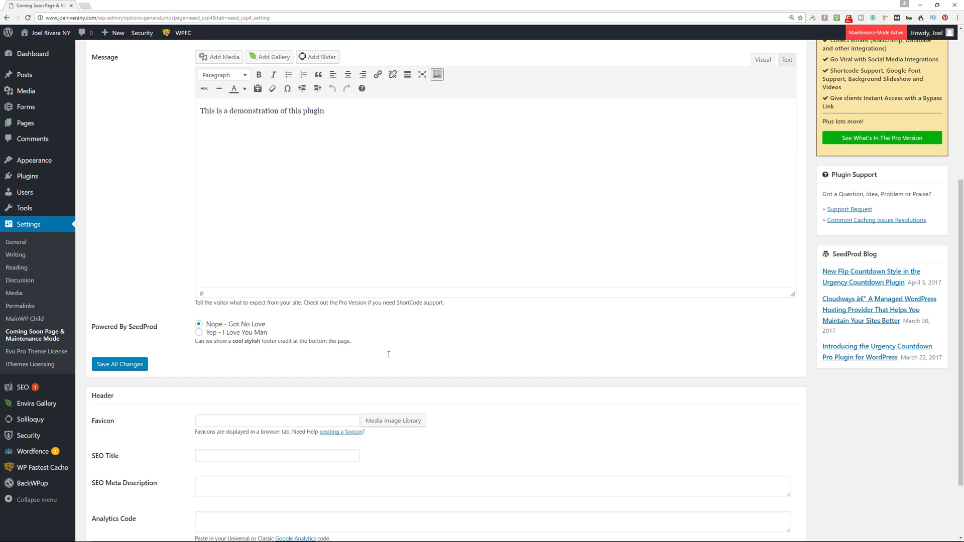
scroll(389, 355, "up", 2)
left_click(128, 490)
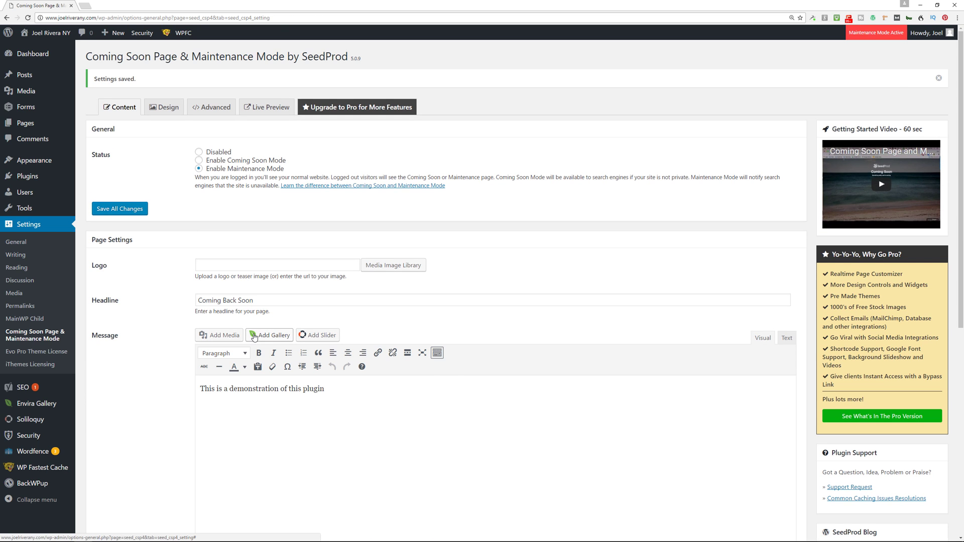
key("super+Tab")
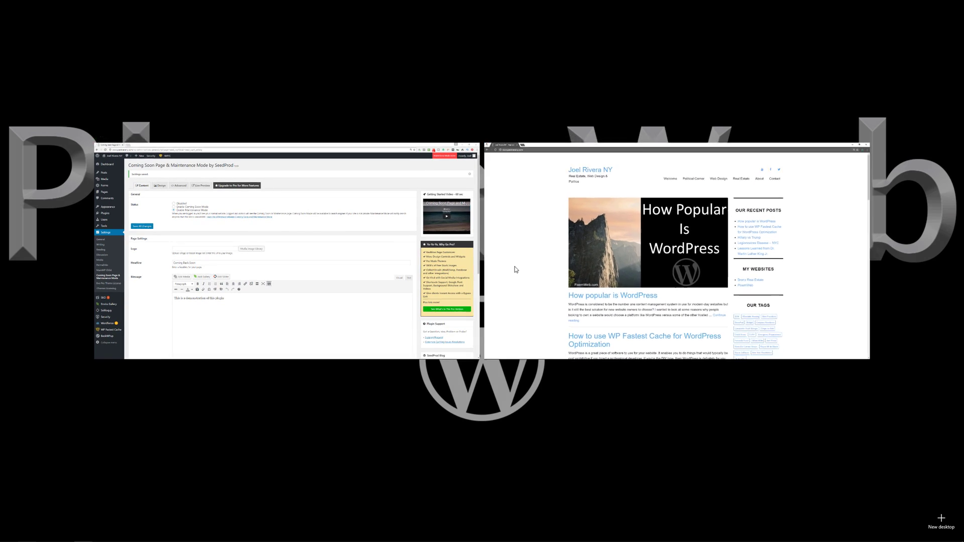
Reload the live homepage to confirm it shows the Coming Back Soon page.
left_click(514, 271)
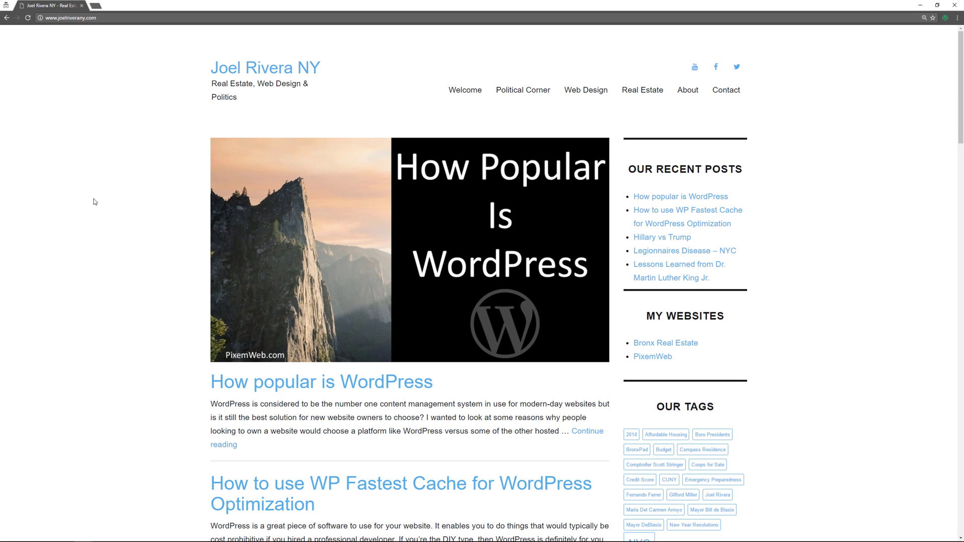
key("F5")
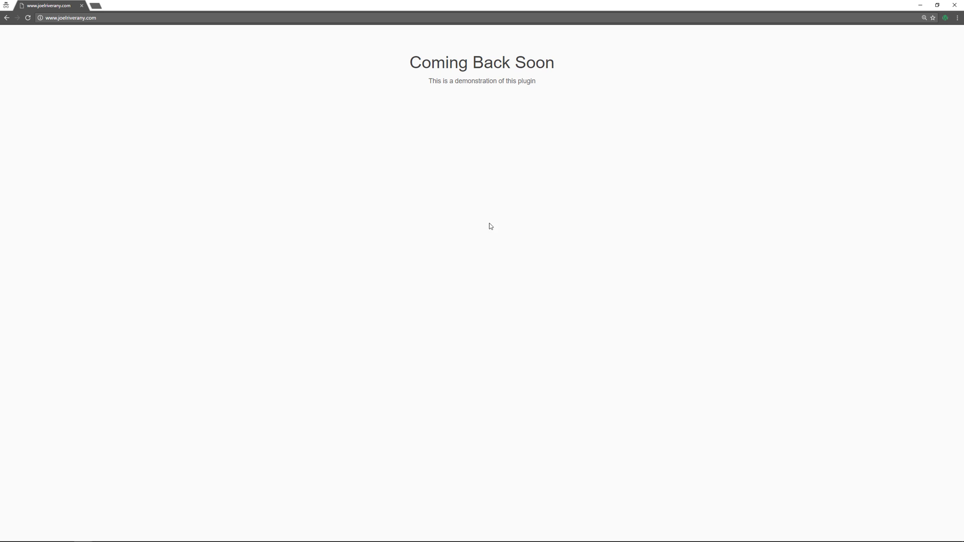
key("super+Tab")
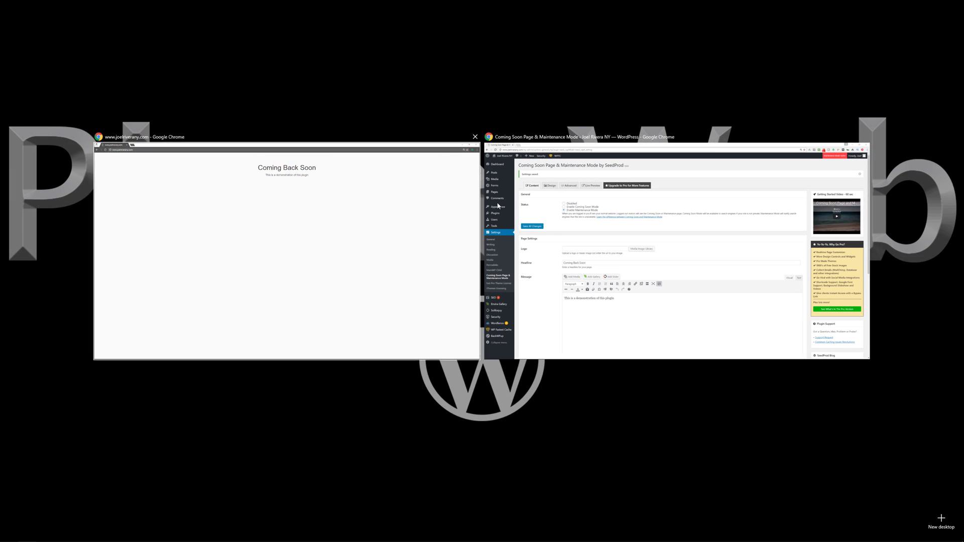
left_click(578, 221)
Set SeedProd's status to Disabled, save, and reload the live site to see the normal blog.
left_click(201, 153)
left_click(134, 214)
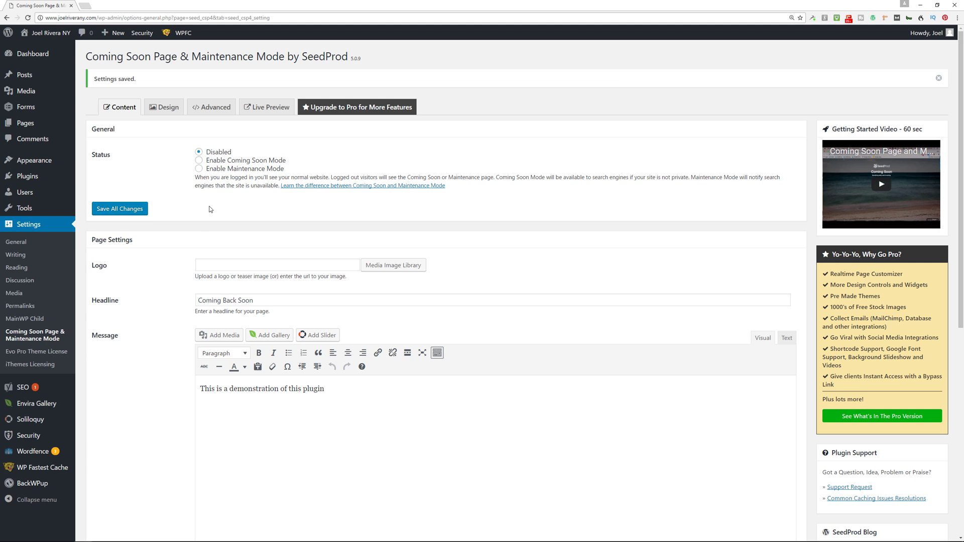
key("super+Tab")
left_click(570, 231)
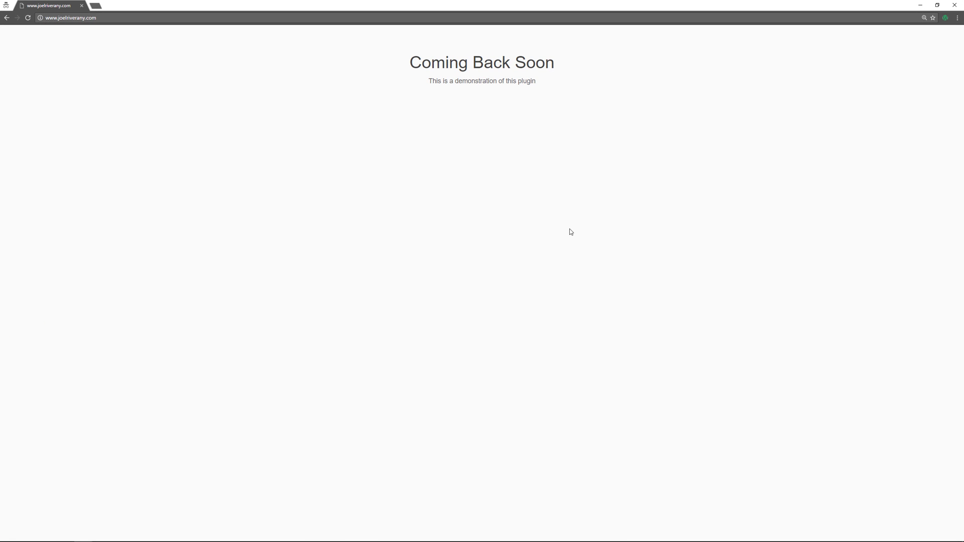
key("F5")
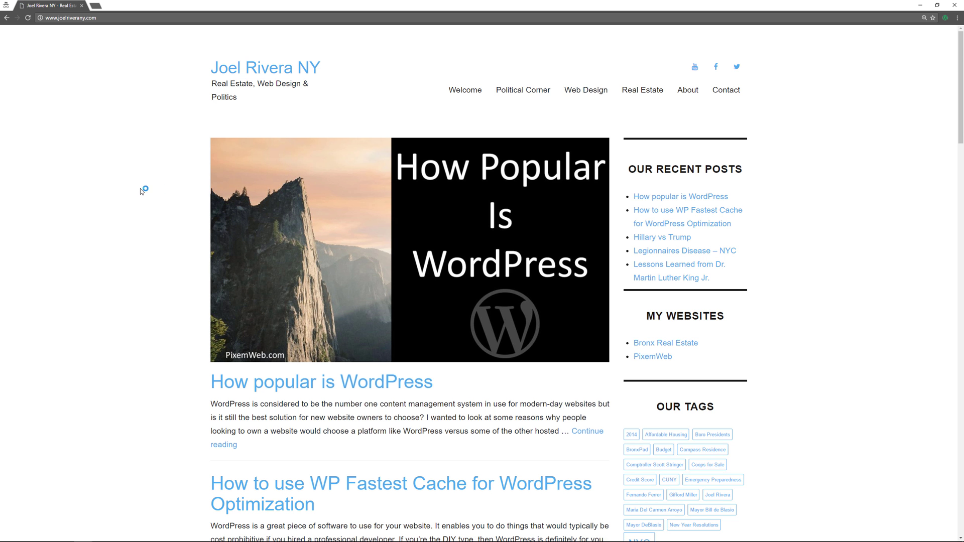
key("super+Tab")
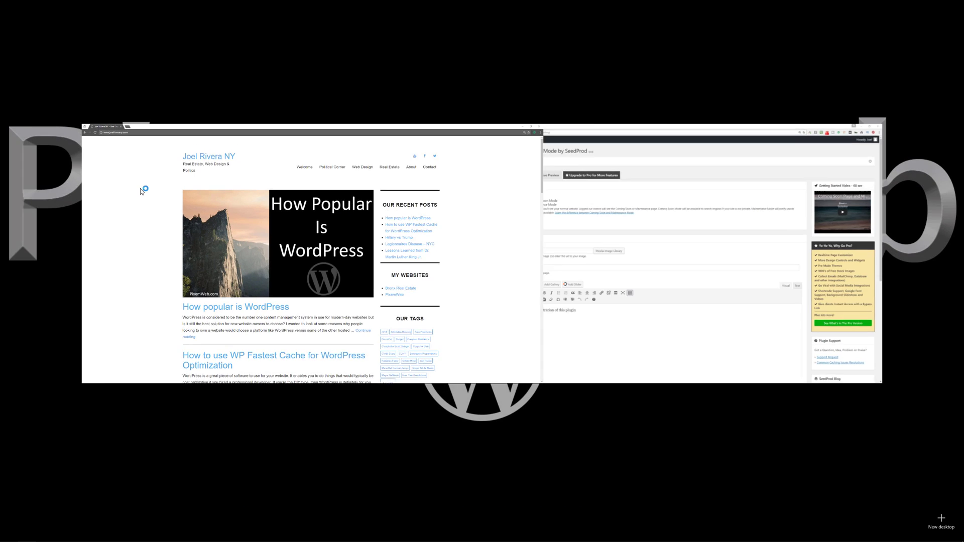
left_click(552, 231)
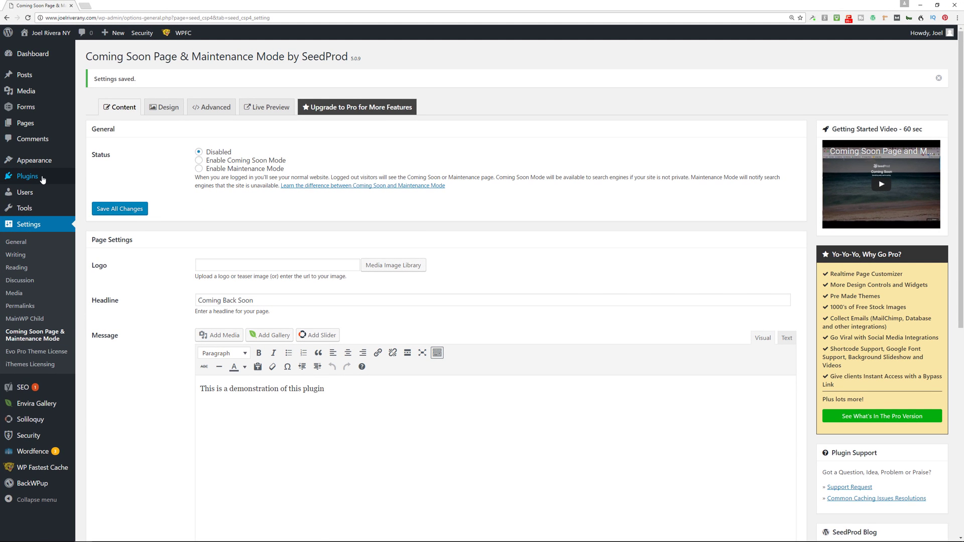
Deactivate the SeedProd plugin in Installed Plugins, then delete it and confirm with OK.
mouse_move(43, 178)
left_click(108, 182)
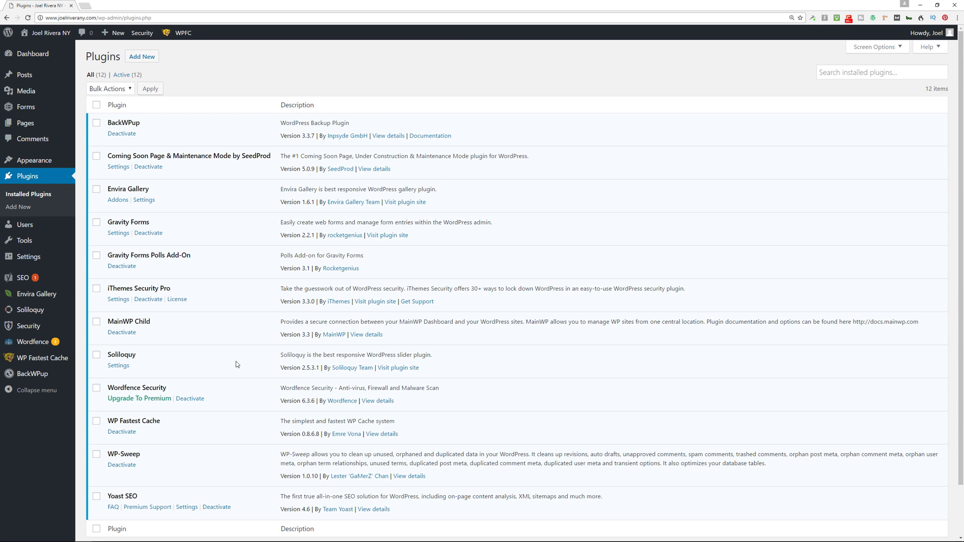
left_click(151, 167)
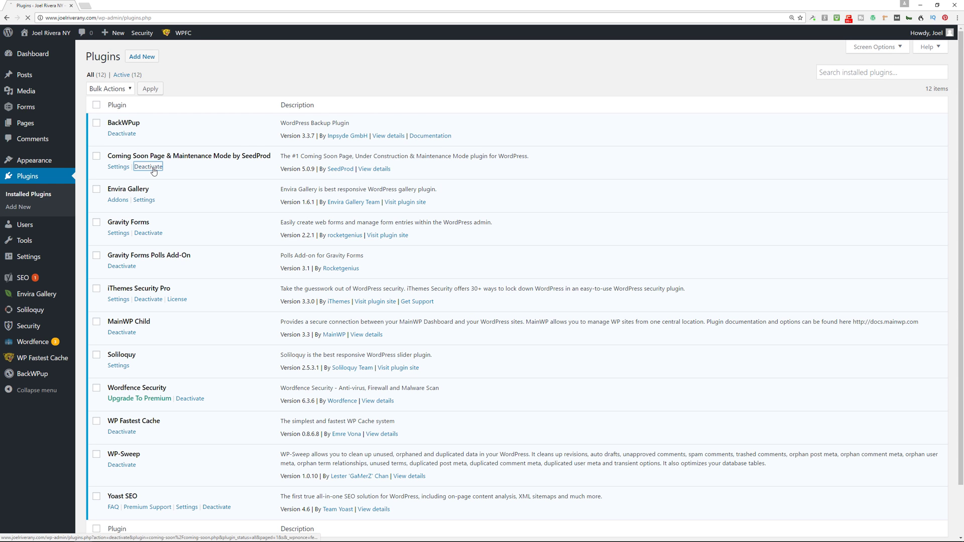
left_click(143, 194)
left_click(512, 69)
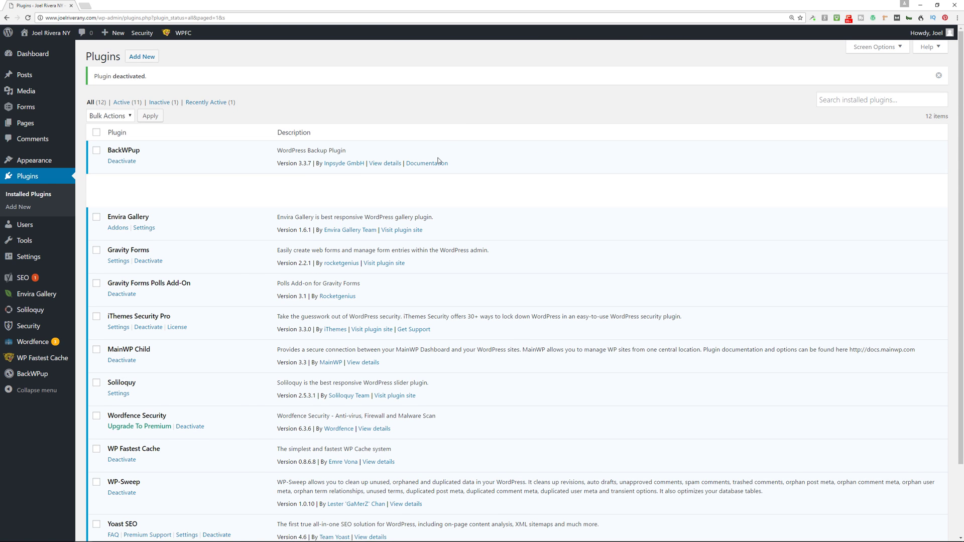
left_click(150, 56)
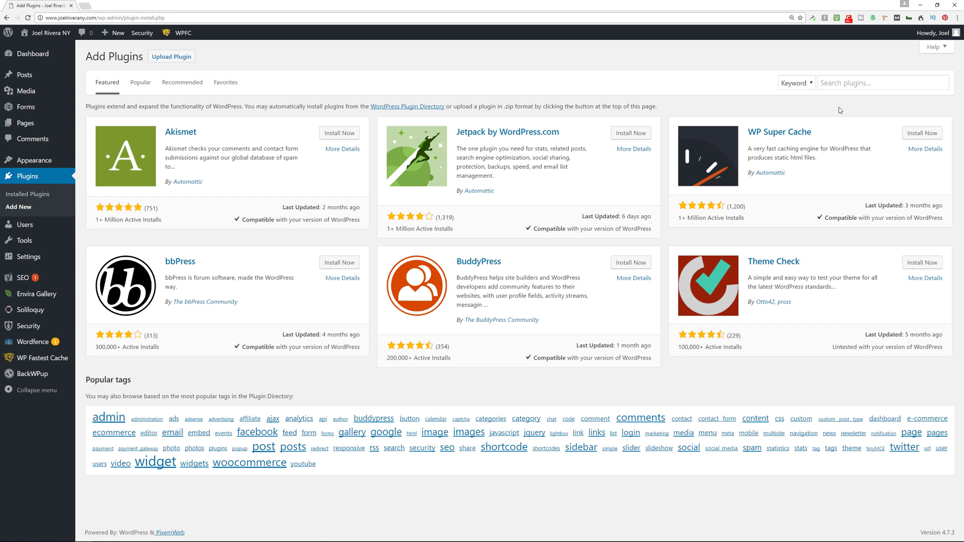
Search 'maintenance', then install and activate WP Maintenance Mode by Designmodo.
left_click(850, 86)
type("maintenan")
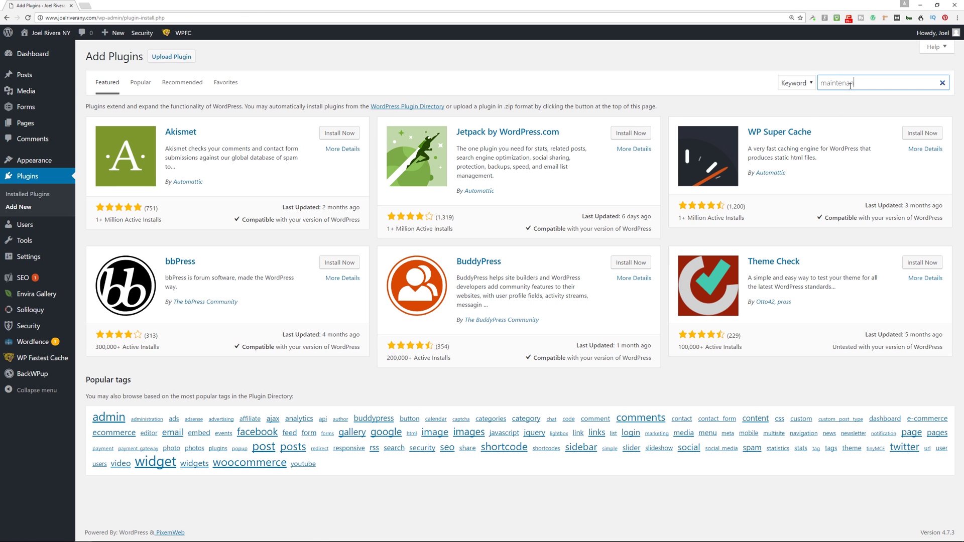
type("ce")
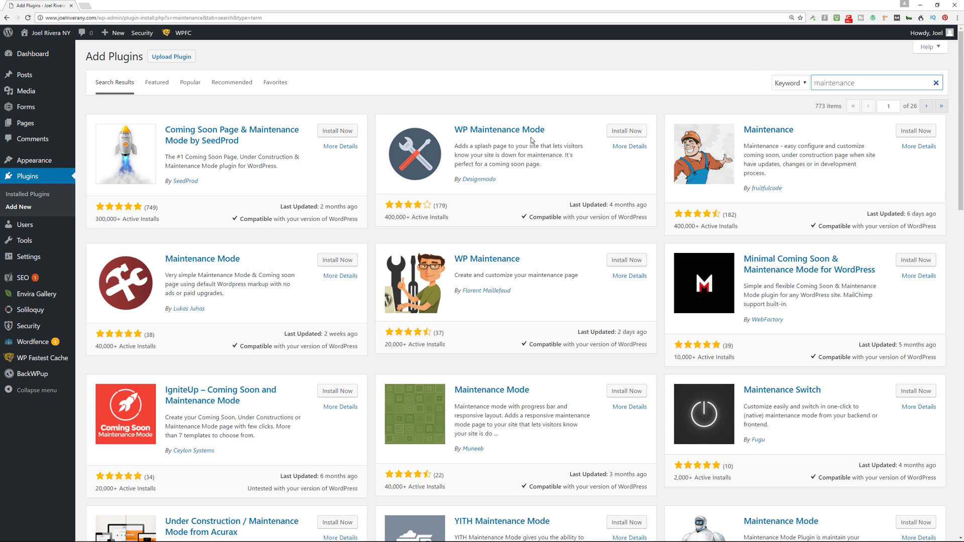
left_click(628, 131)
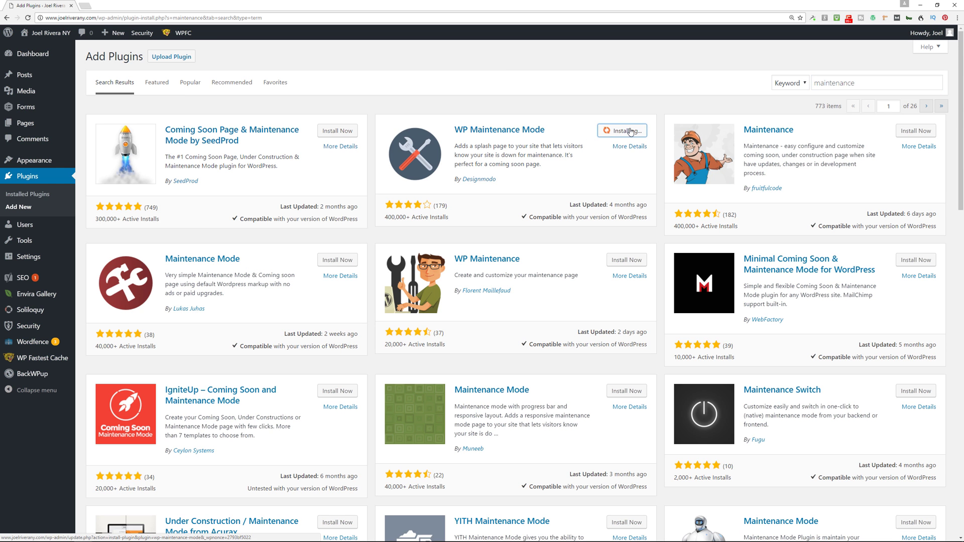
left_click(631, 131)
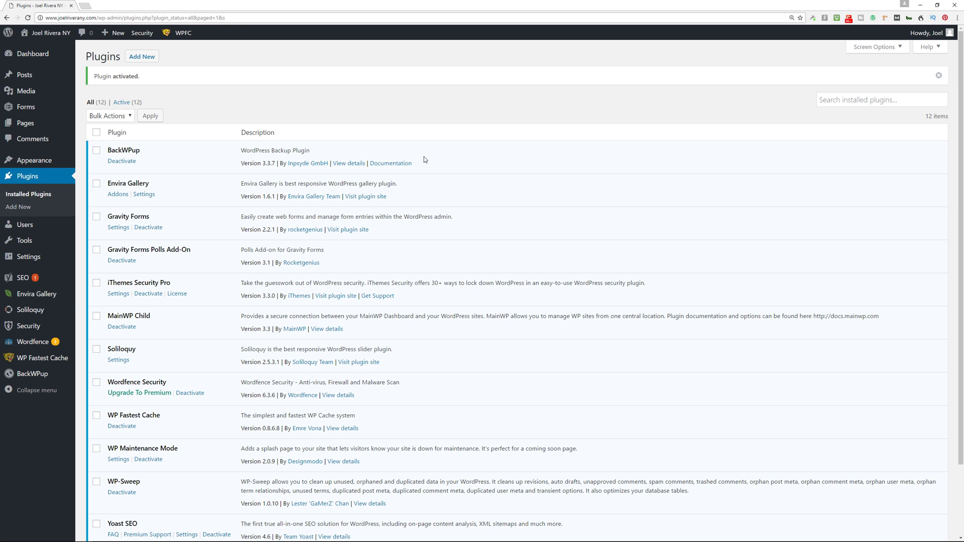
mouse_move(28, 256)
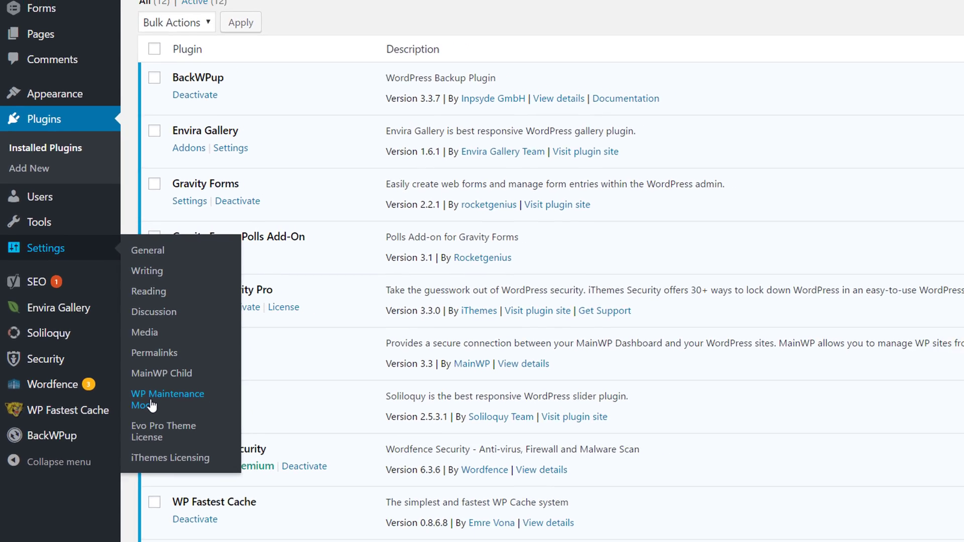
Review WP Maintenance Mode's General settings, leaving Bypass for Search Bots set to No.
left_click(167, 421)
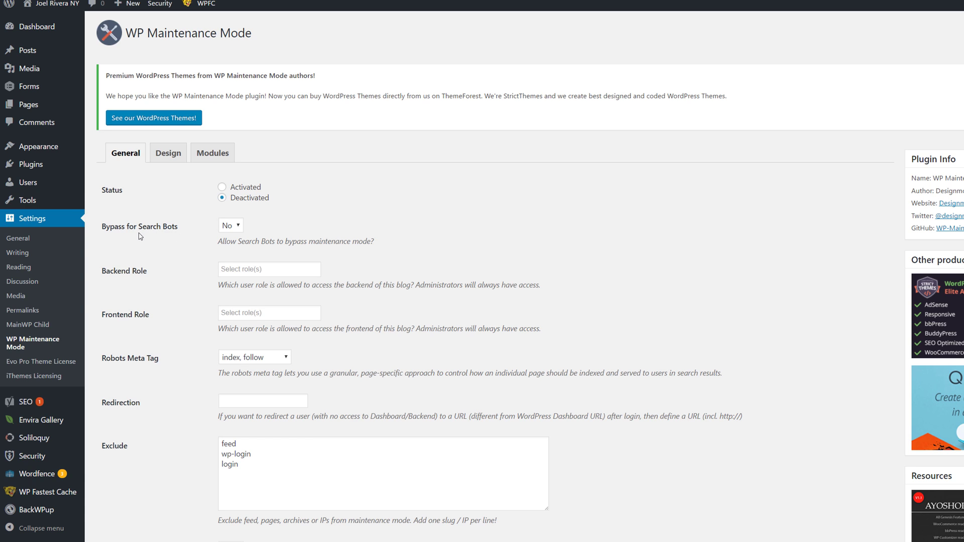
left_click(234, 226)
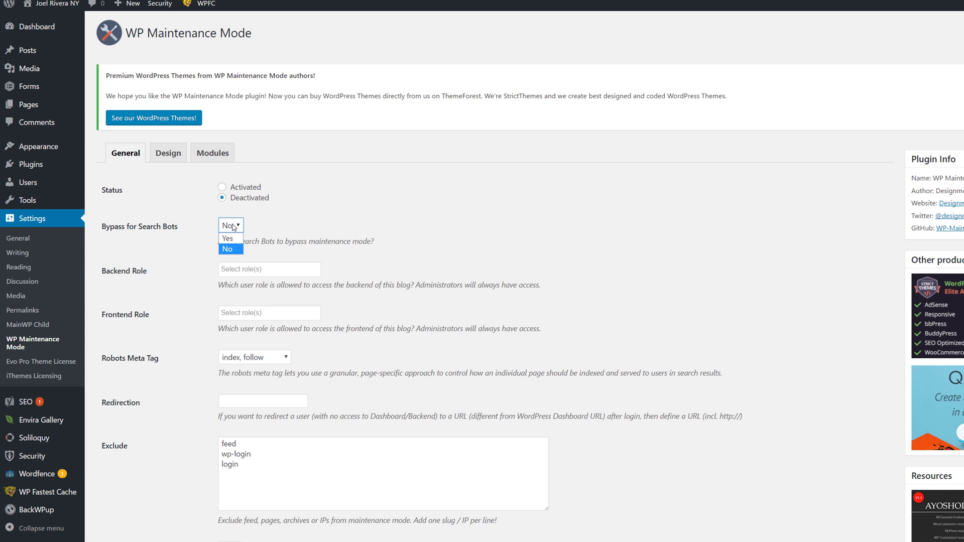
left_click(360, 225)
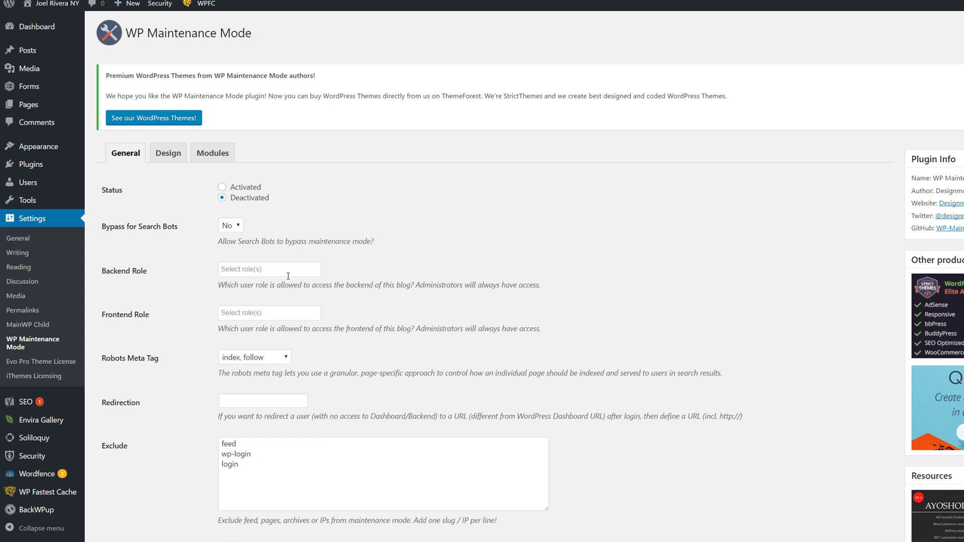
scroll(390, 298, "down", 1)
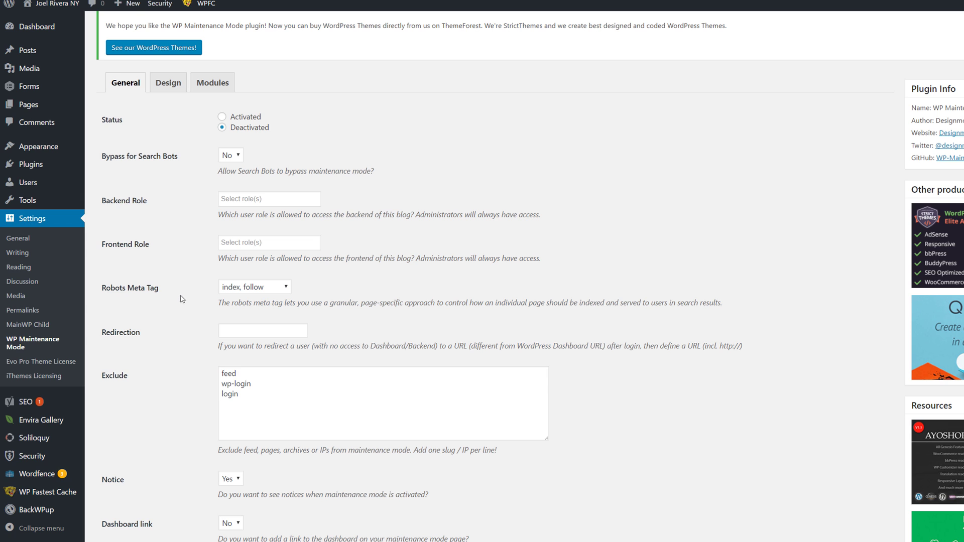
scroll(169, 338, "down", 2)
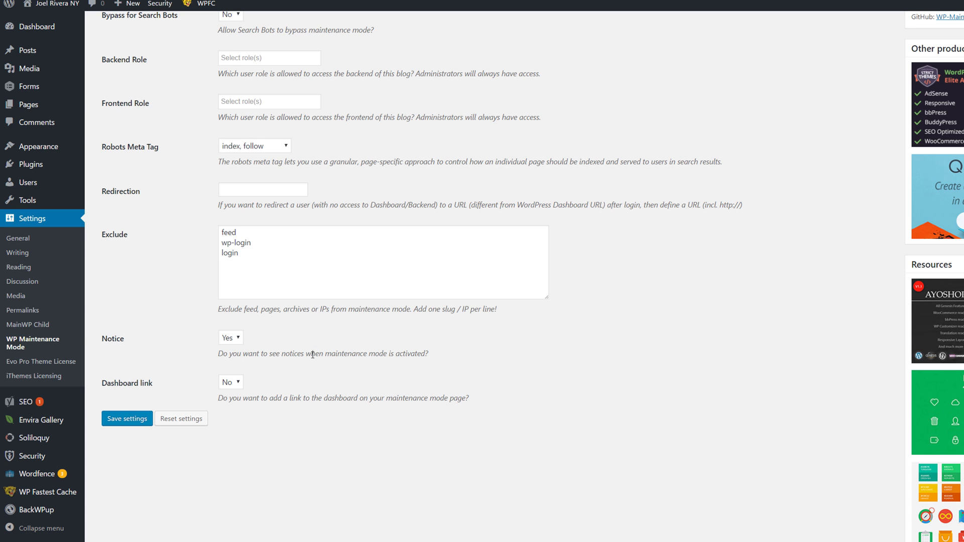
scroll(308, 344, "down", 1)
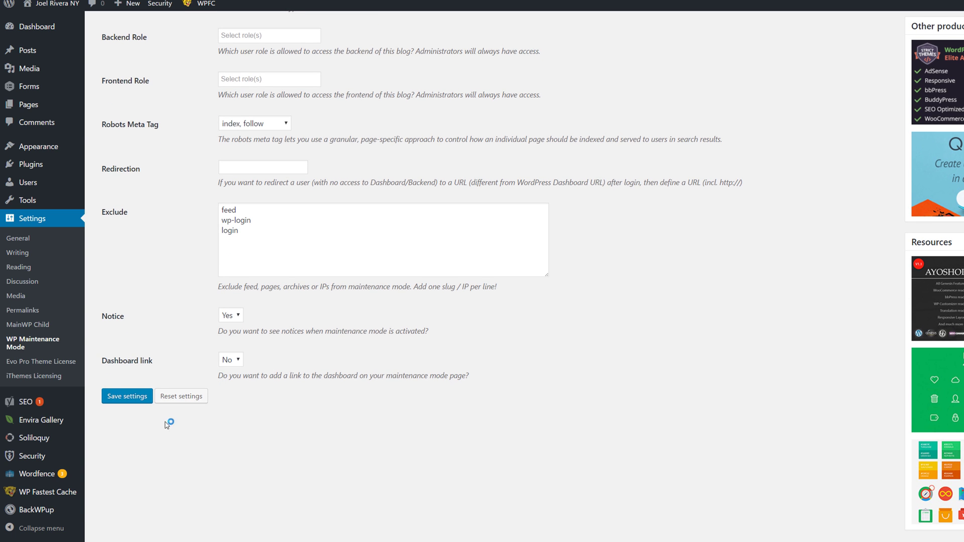
scroll(250, 422, "up", 5)
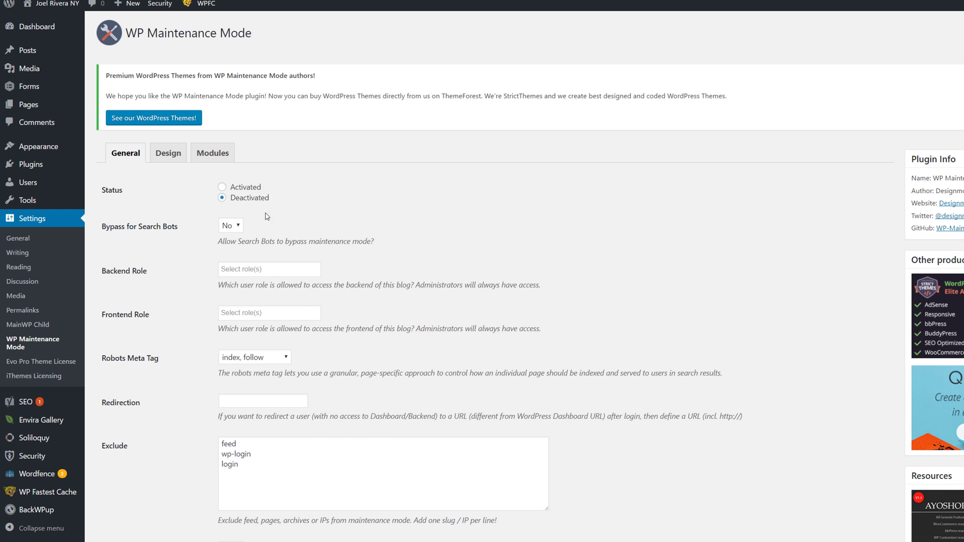
Set the status to Activated, save the settings, and view the Design tab.
left_click(223, 187)
scroll(317, 249, "down", 5)
left_click(150, 398)
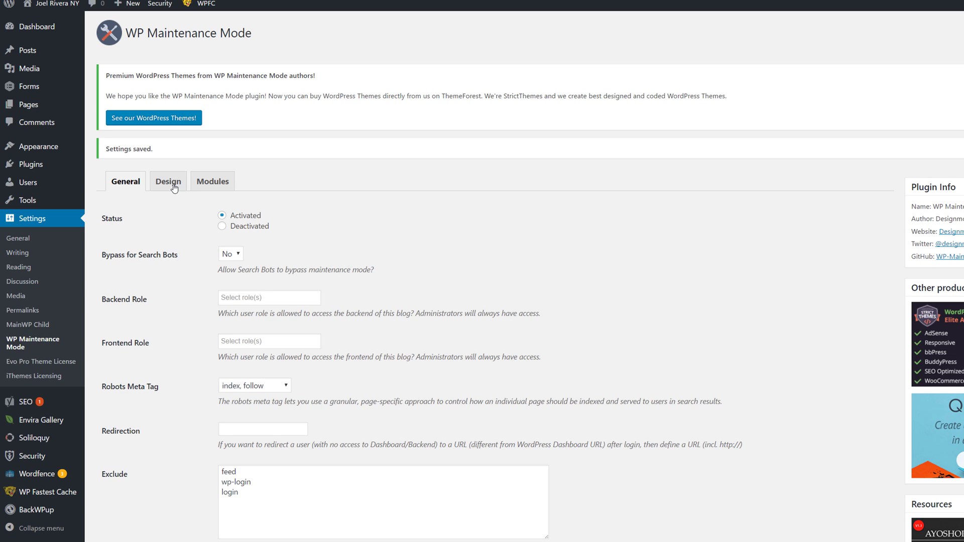
left_click(174, 187)
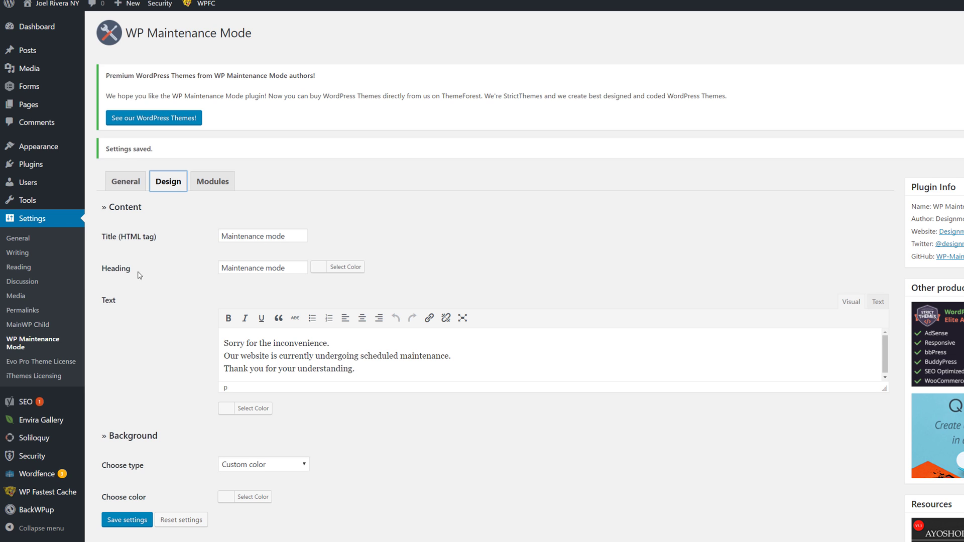
Keep the Maintenance mode heading and enlarge the editor holding the apology message.
left_click(287, 270)
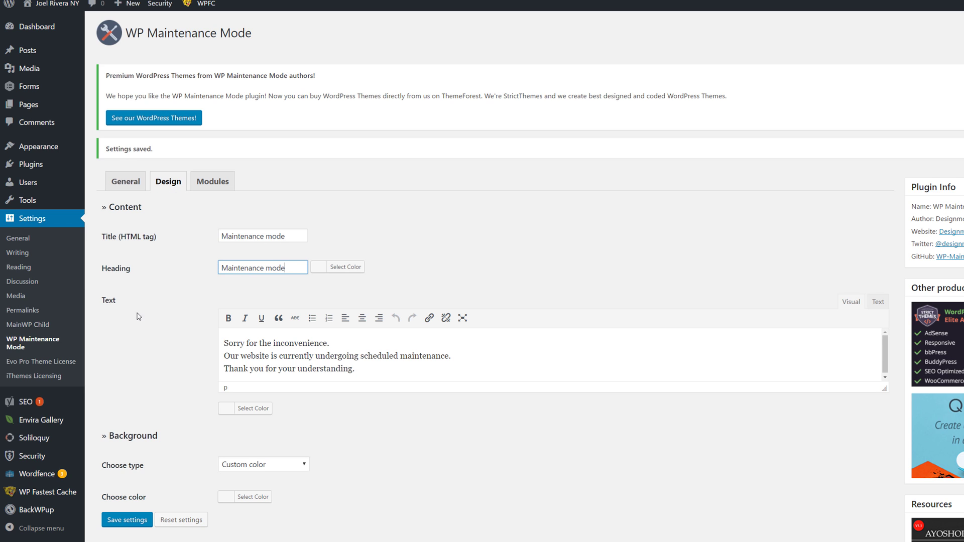
left_click_drag(884, 389, 891, 499)
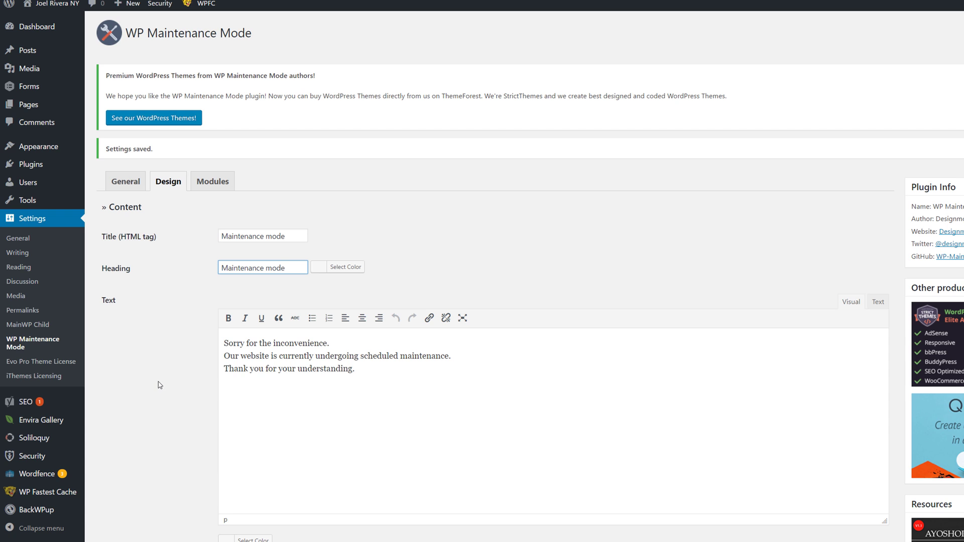
scroll(160, 387, "down", 3)
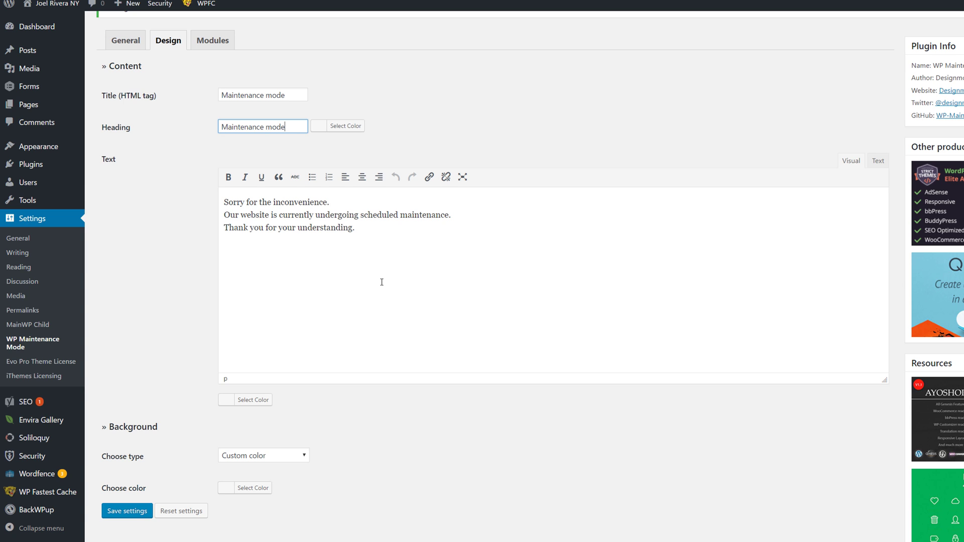
scroll(382, 282, "down", 2)
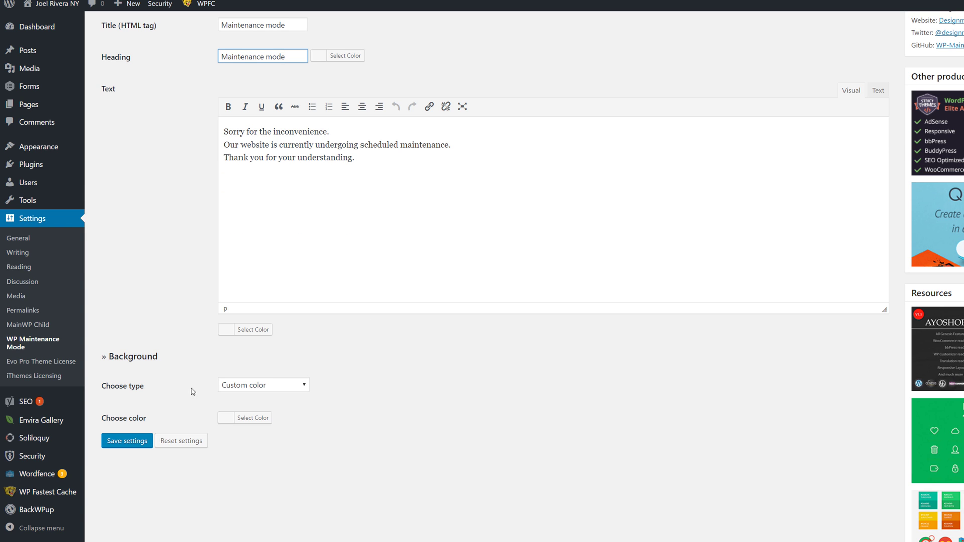
Keep the background as Custom color and save the Design settings.
left_click(273, 391)
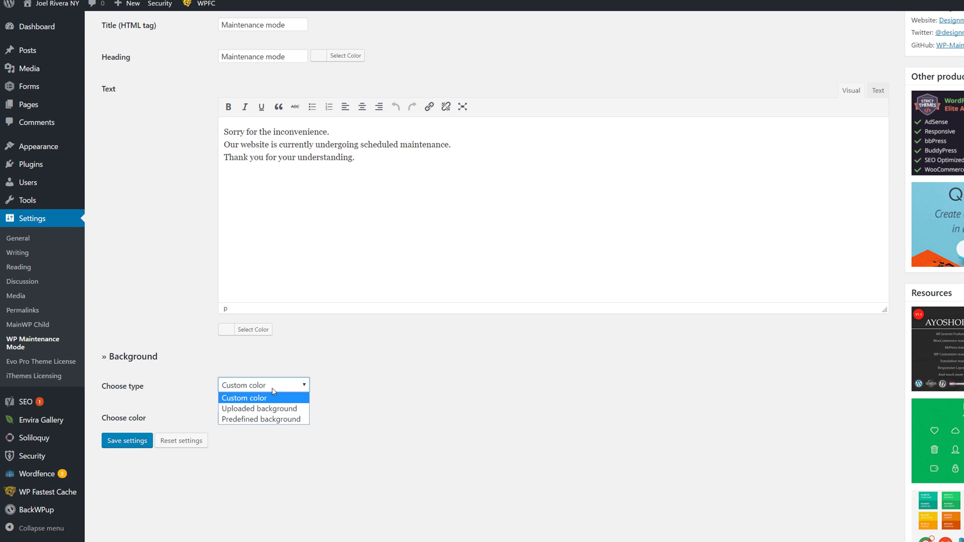
left_click(374, 381)
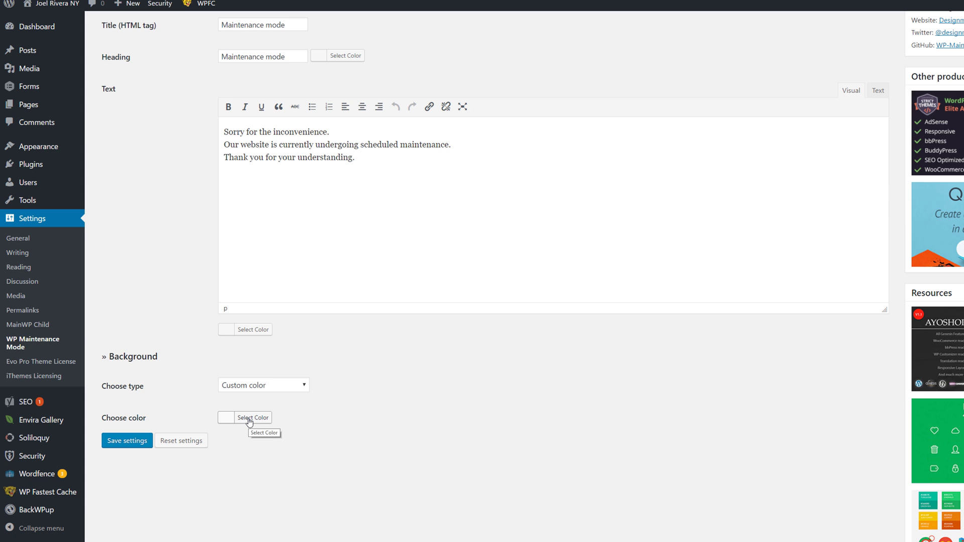
key("Return")
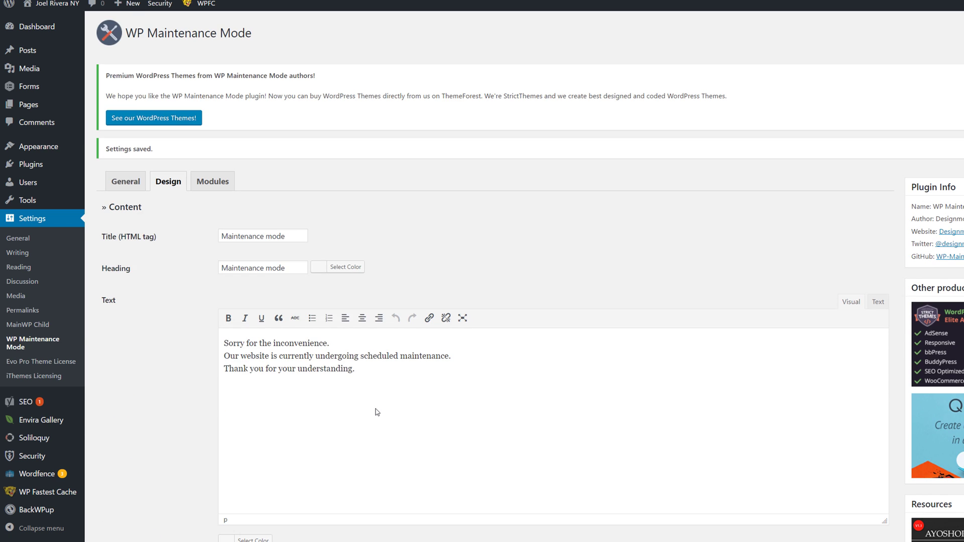
scroll(376, 409, "down", 5)
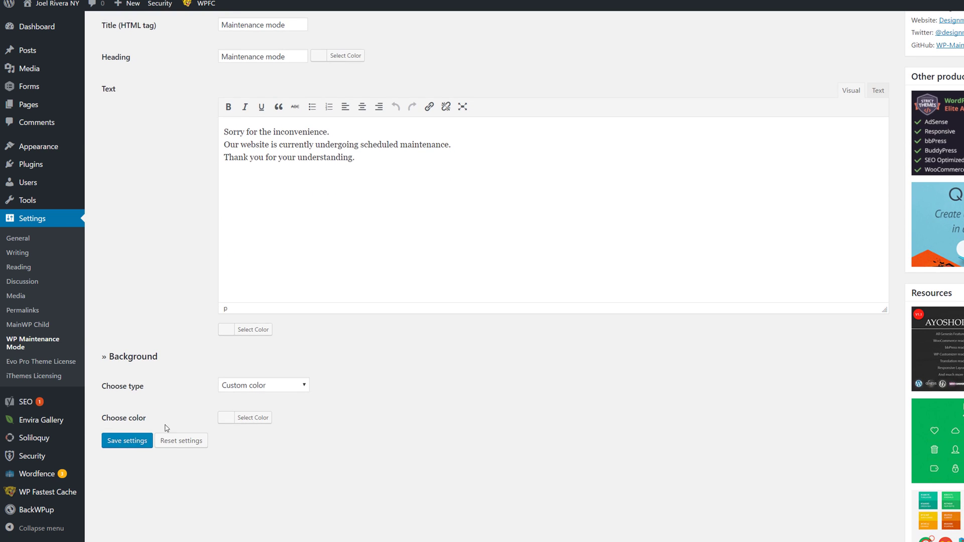
left_click(130, 444)
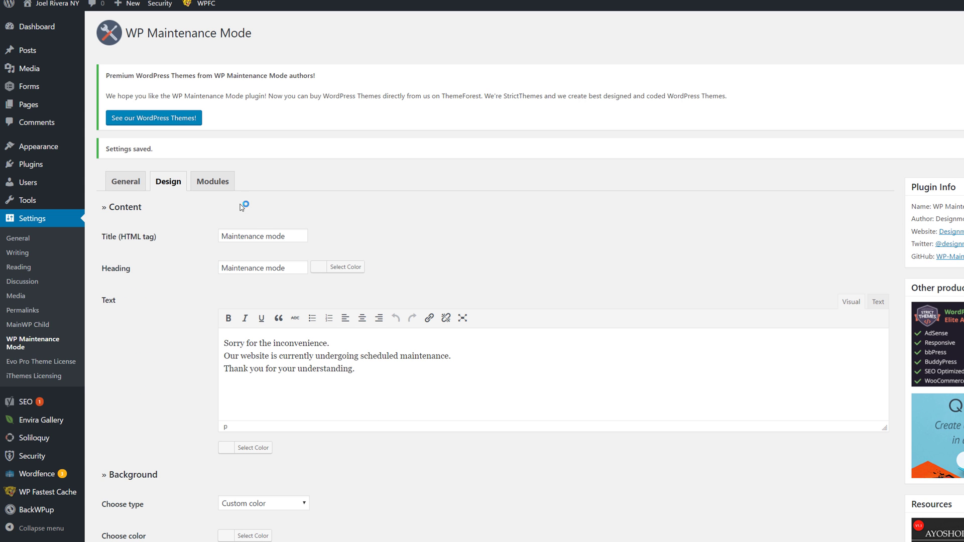
left_click(218, 189)
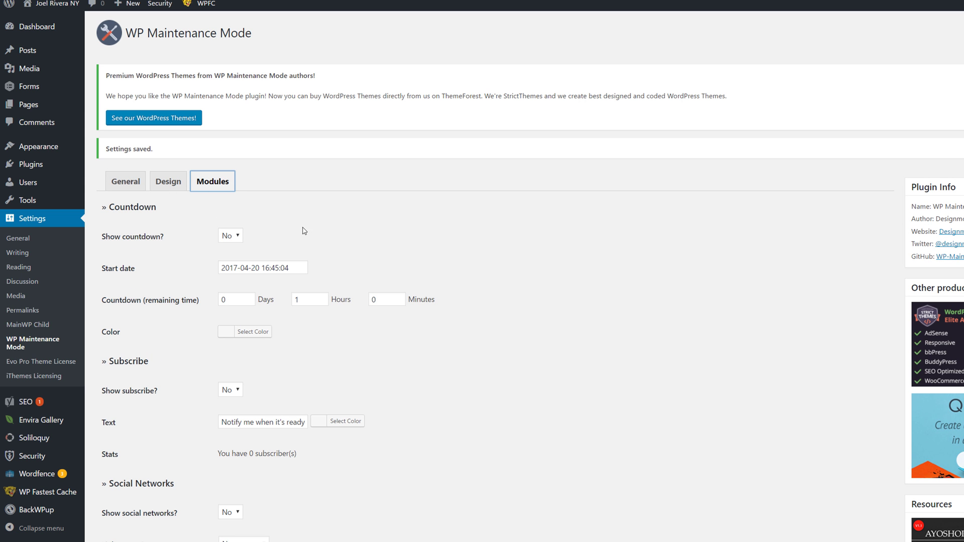
left_click(232, 237)
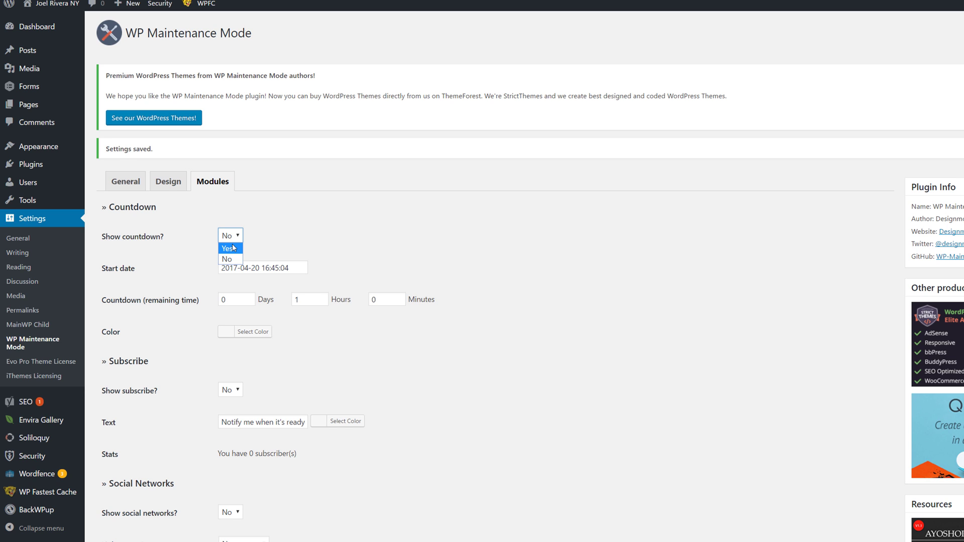
left_click(233, 250)
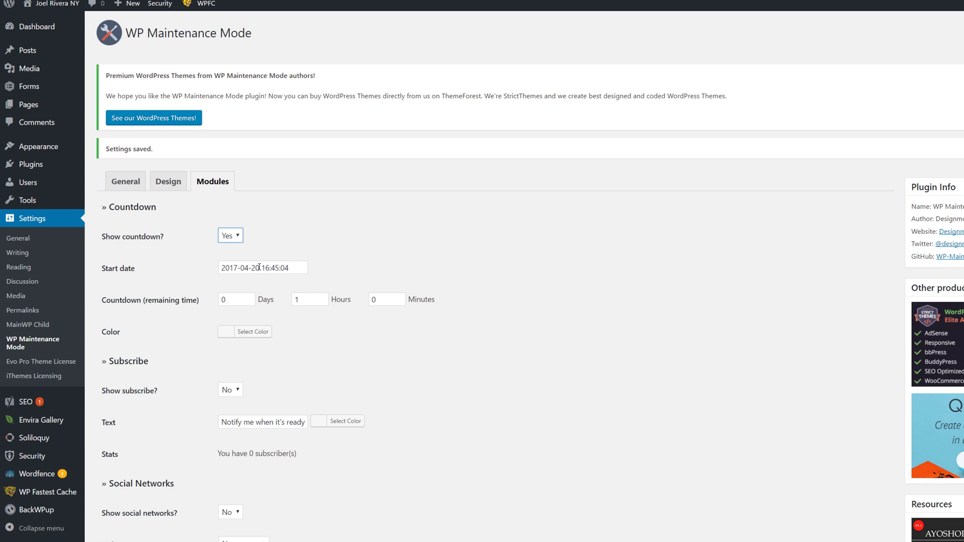
left_click(259, 267)
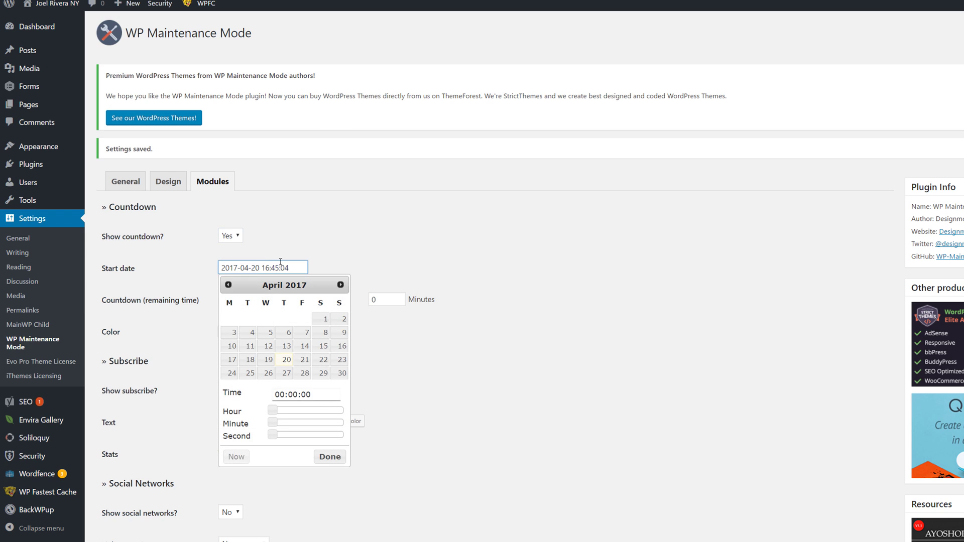
left_click(305, 359)
left_click(468, 380)
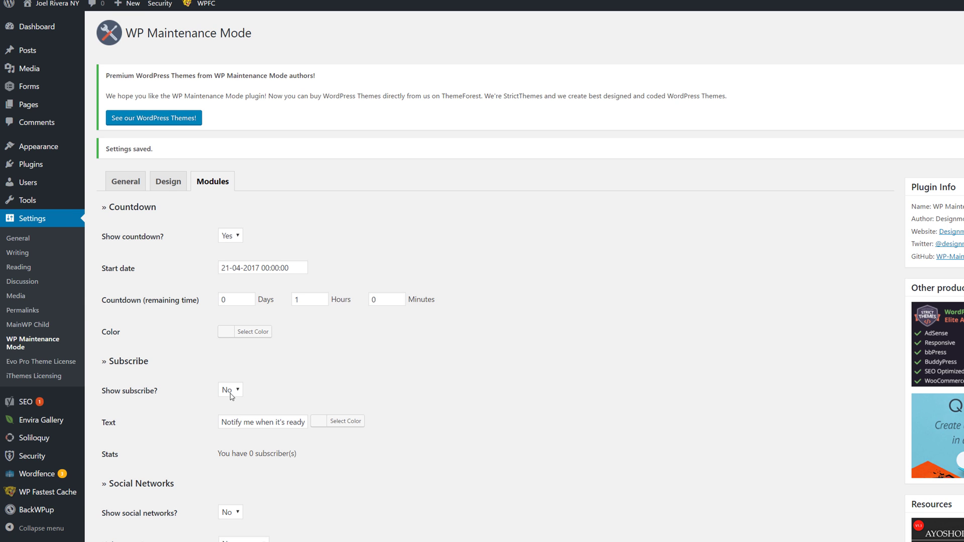
Save the Modules settings and head to the public site.
scroll(177, 402, "down", 1)
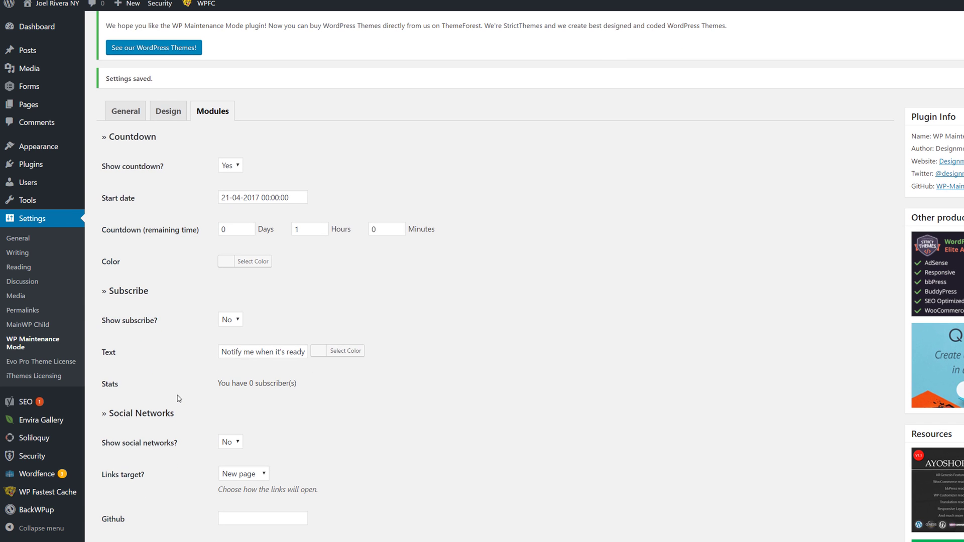
scroll(152, 371, "down", 1)
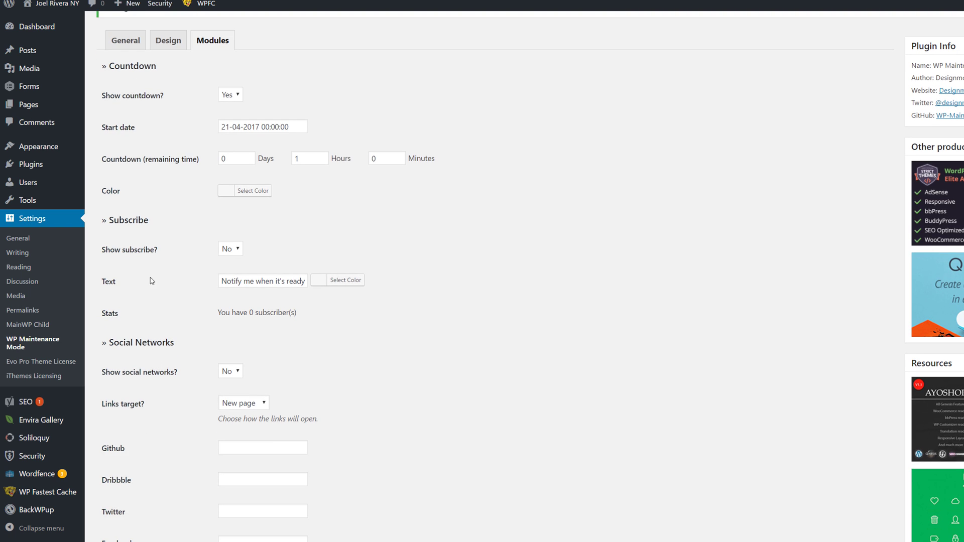
scroll(325, 391, "down", 1)
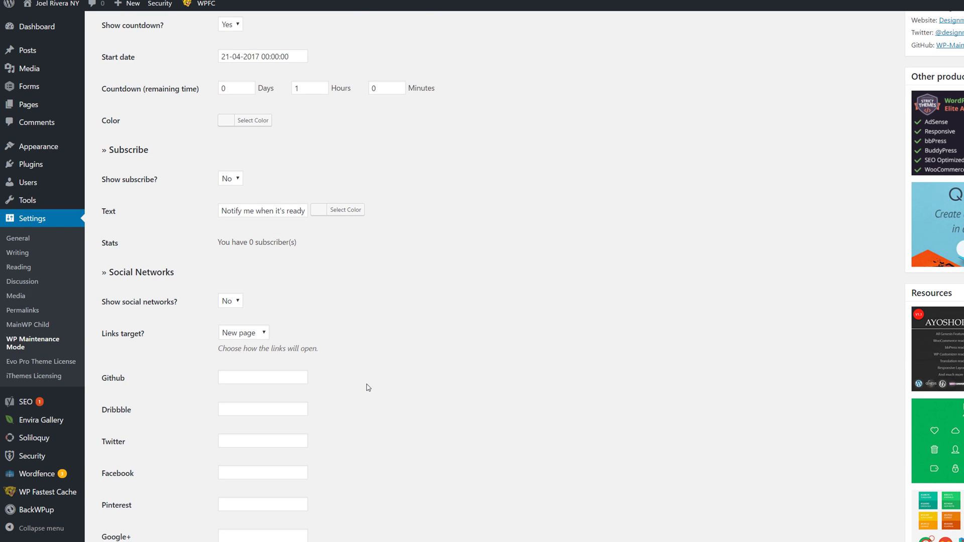
scroll(368, 387, "down", 4)
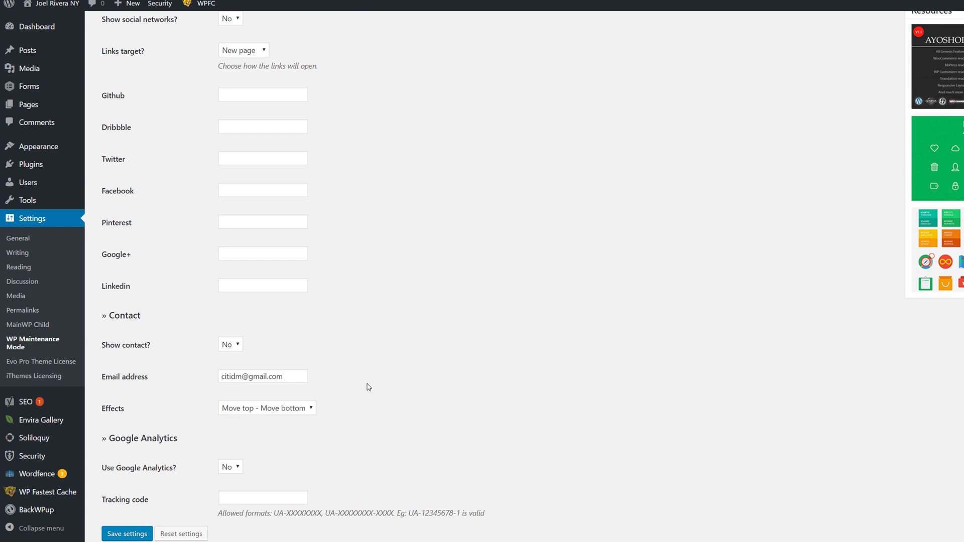
left_click(128, 535)
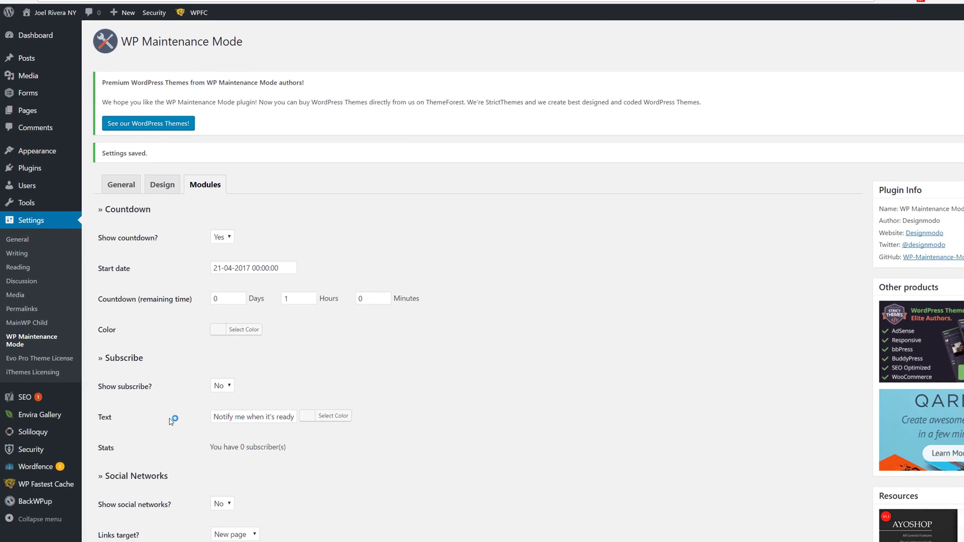
left_click(50, 49)
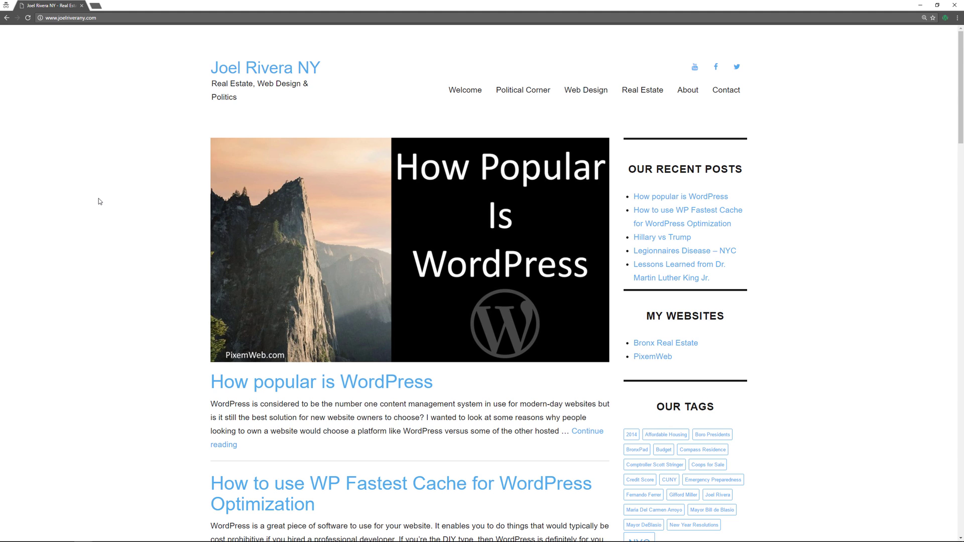
Reload the live site to see the Maintenance mode page and countdown, then return to the admin window.
key("F5")
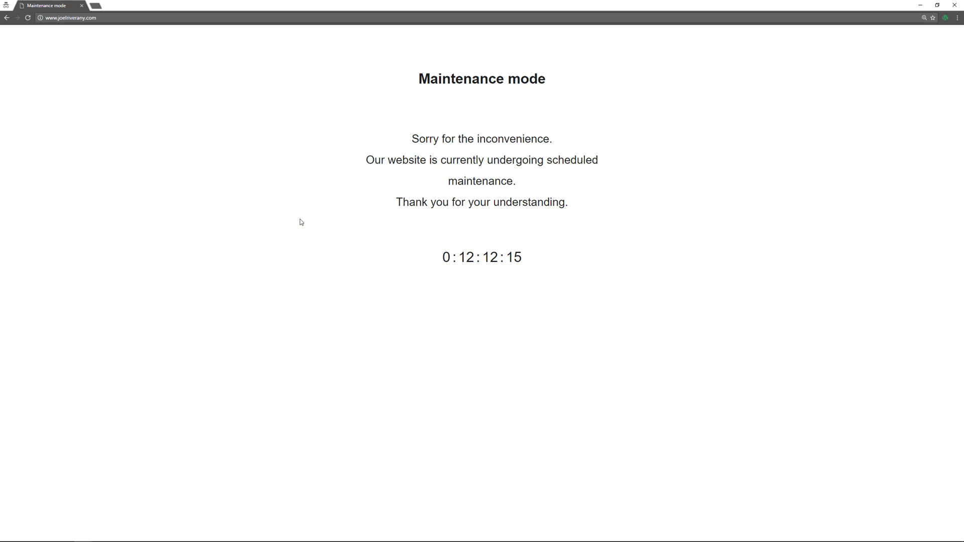
key("super+Tab")
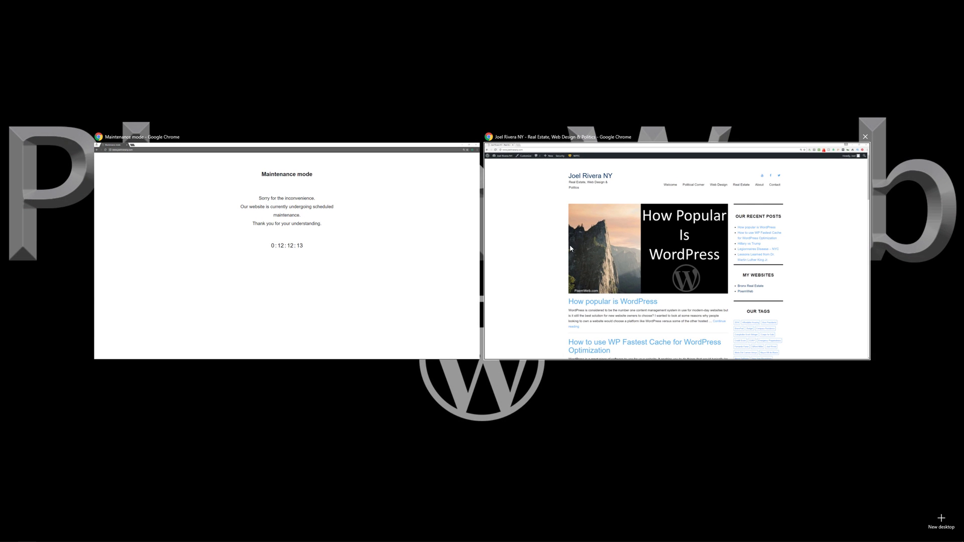
left_click(510, 239)
Under Settings > WP Maintenance Mode, set Status to Deactivated and save the settings.
left_click(35, 49)
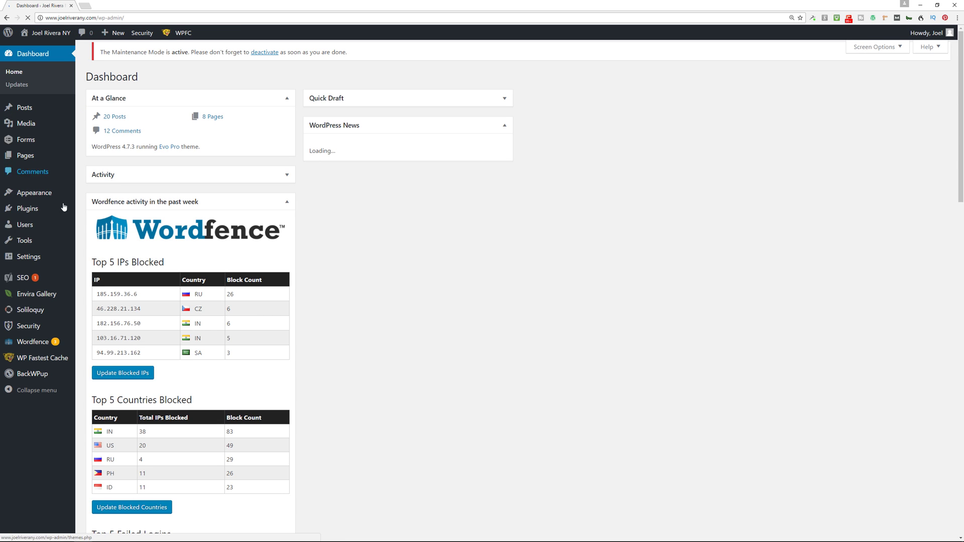
mouse_move(37, 258)
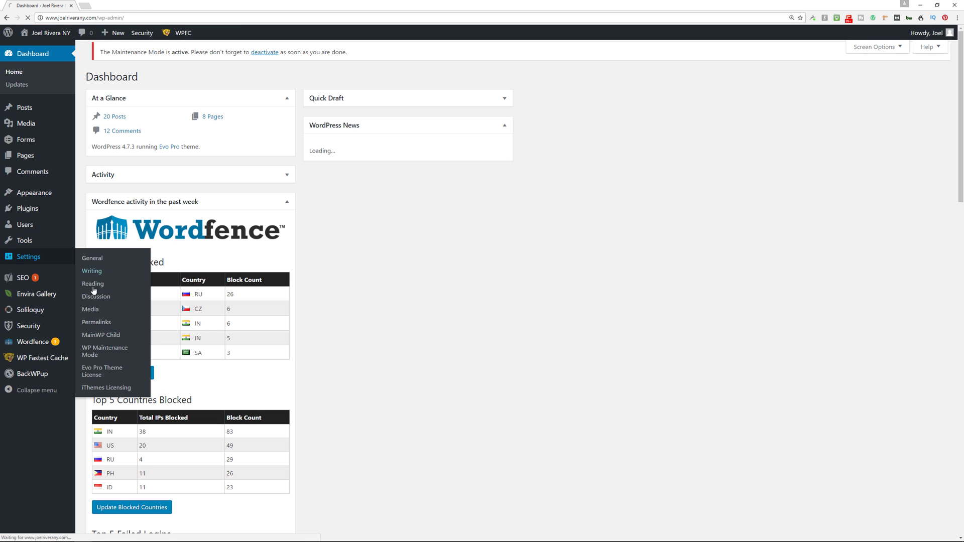
left_click(91, 261)
left_click(38, 332)
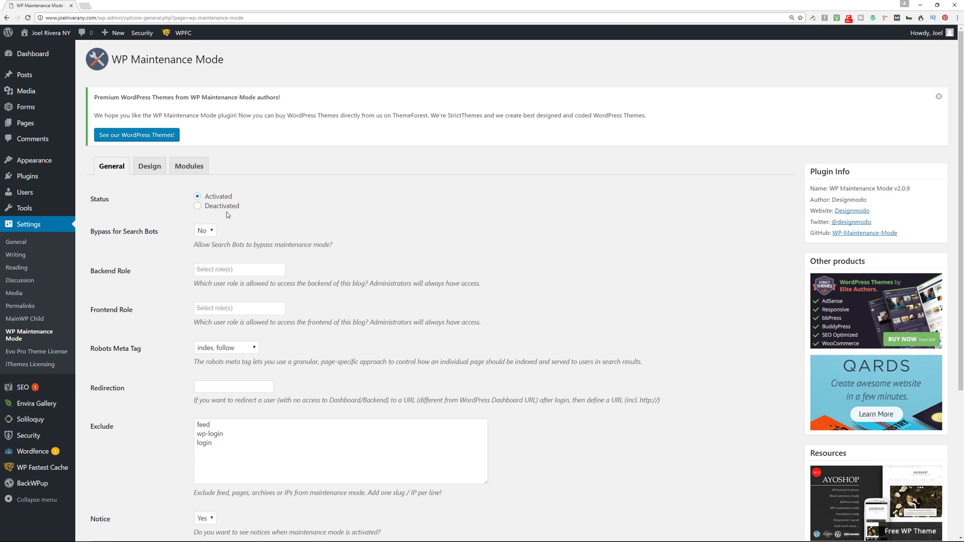
left_click(199, 207)
scroll(300, 224, "down", 4)
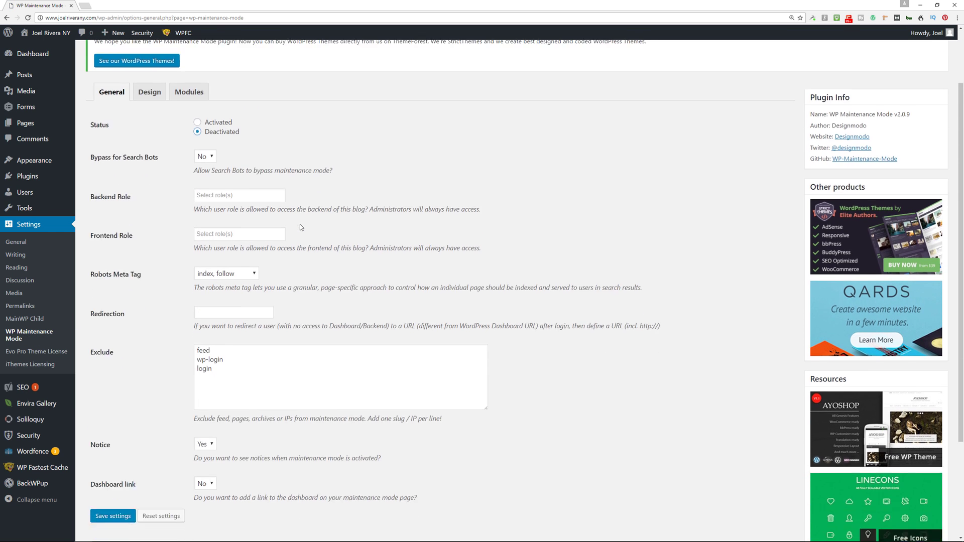
left_click(114, 382)
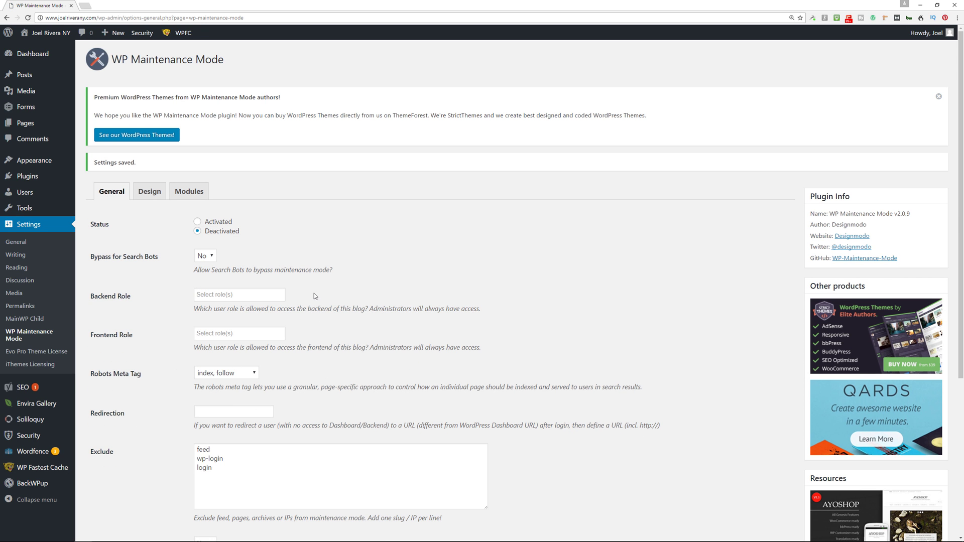
scroll(313, 295, "down", 5)
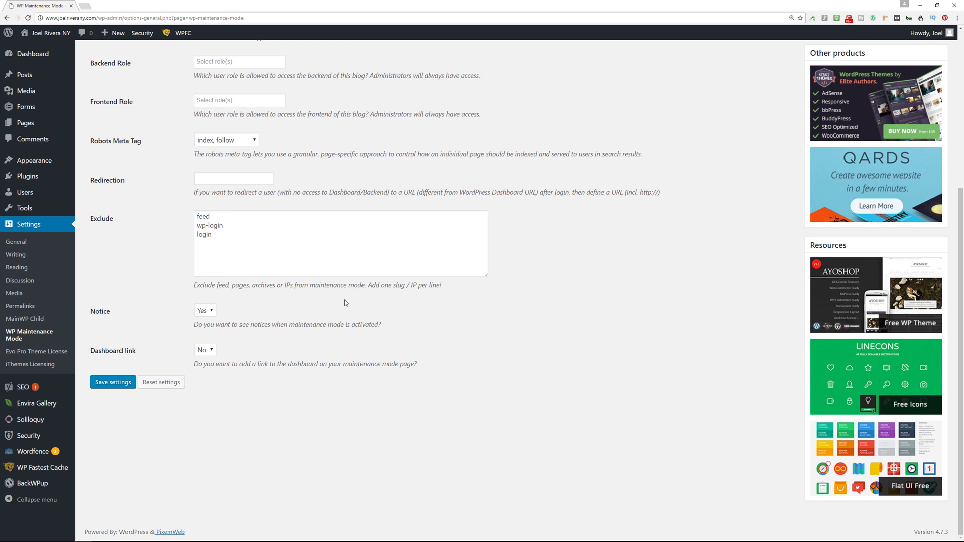
scroll(345, 303, "up", 4)
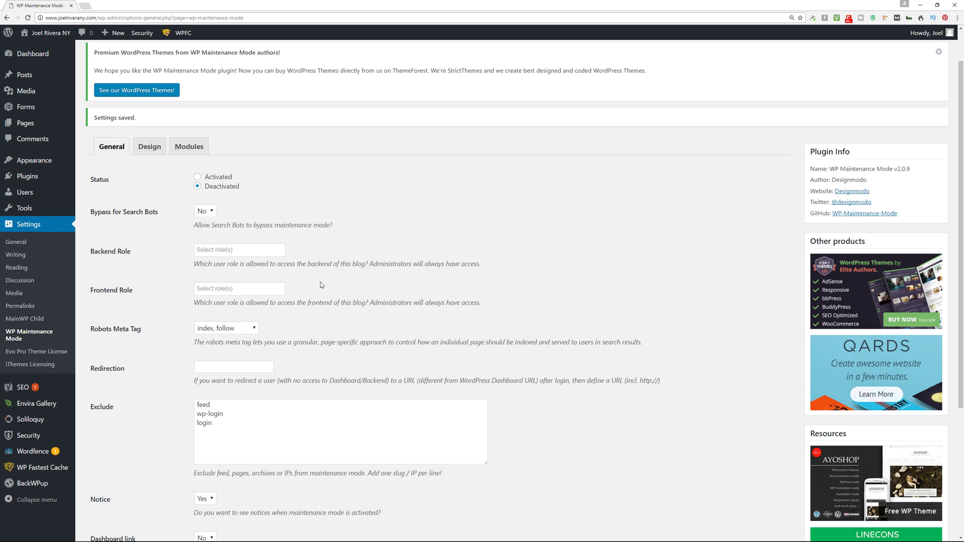
Look over WP Maintenance Mode's Design and Modules tabs once more.
left_click(156, 146)
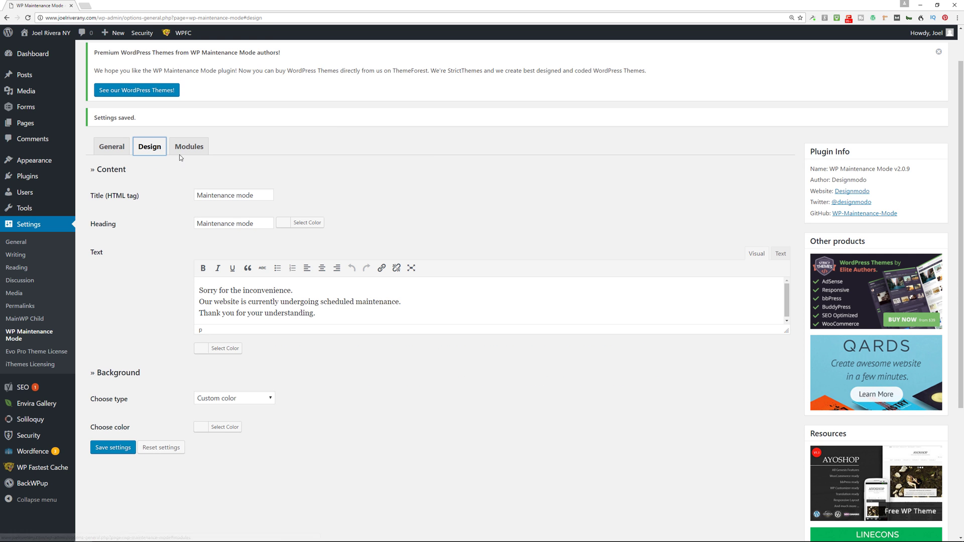
left_click(188, 149)
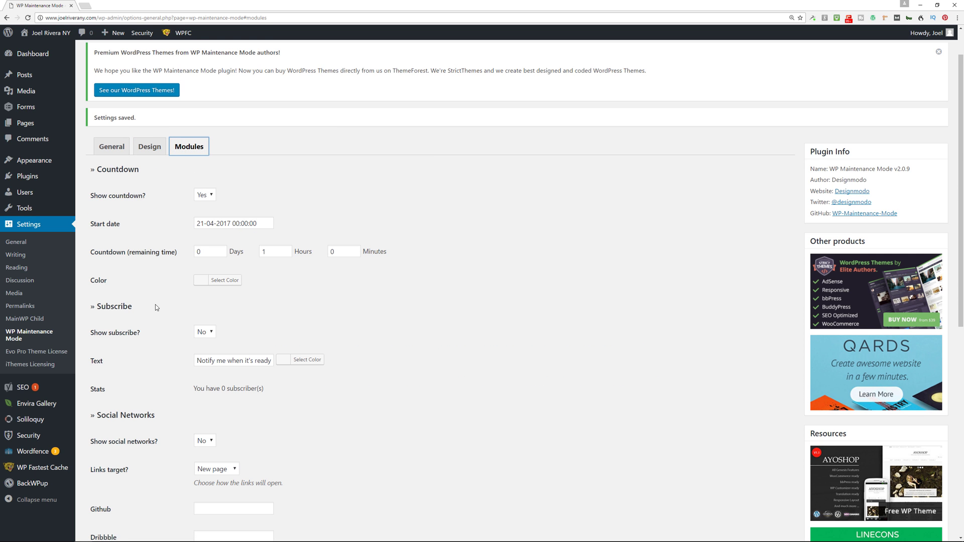
scroll(155, 304, "down", 8)
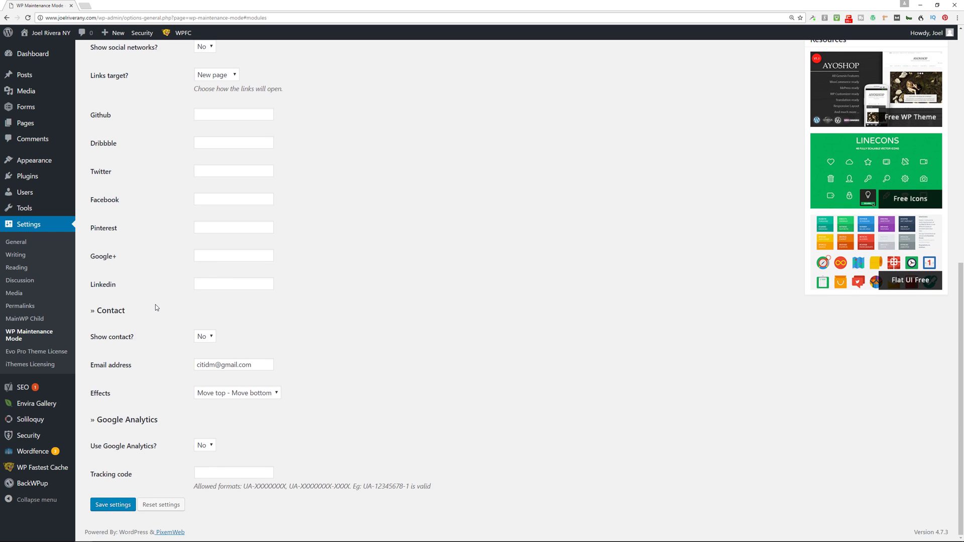
scroll(155, 304, "up", 5)
Deactivate and delete WP Maintenance Mode, then reload the live site to see the normal blog.
mouse_move(39, 177)
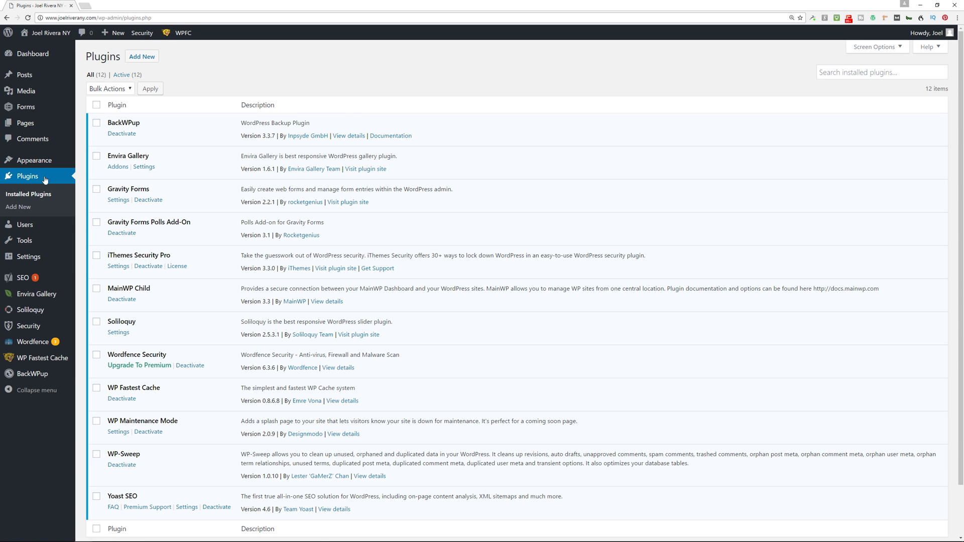
left_click(150, 437)
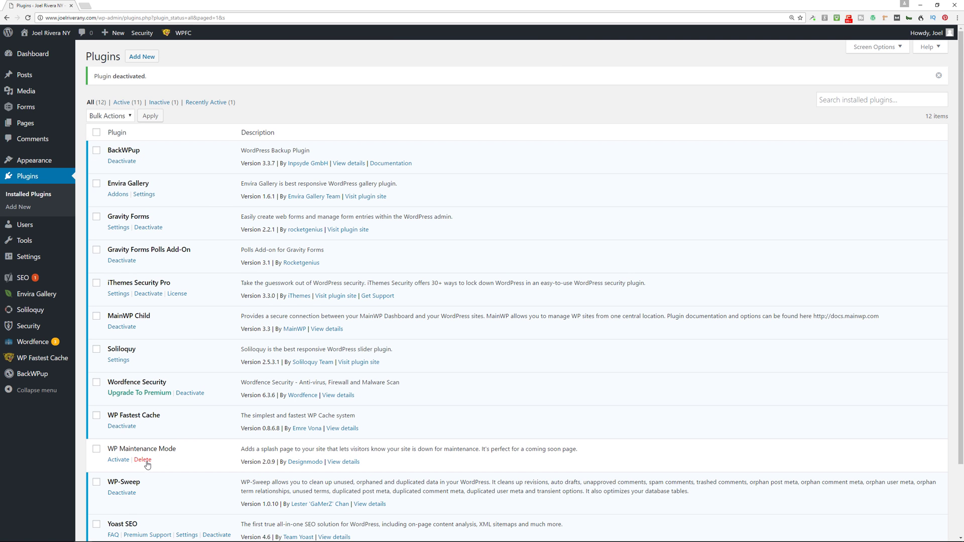
left_click(144, 461)
key("Return")
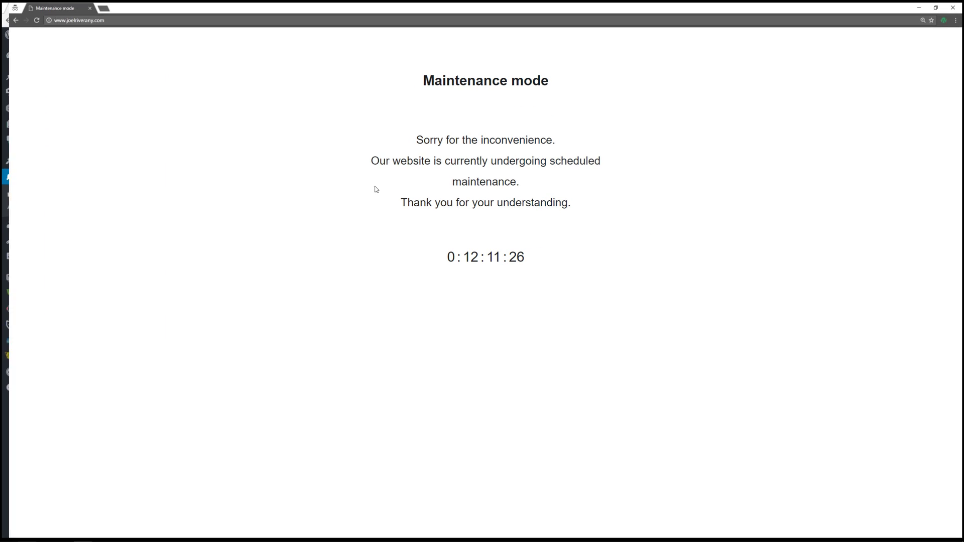
key("F5")
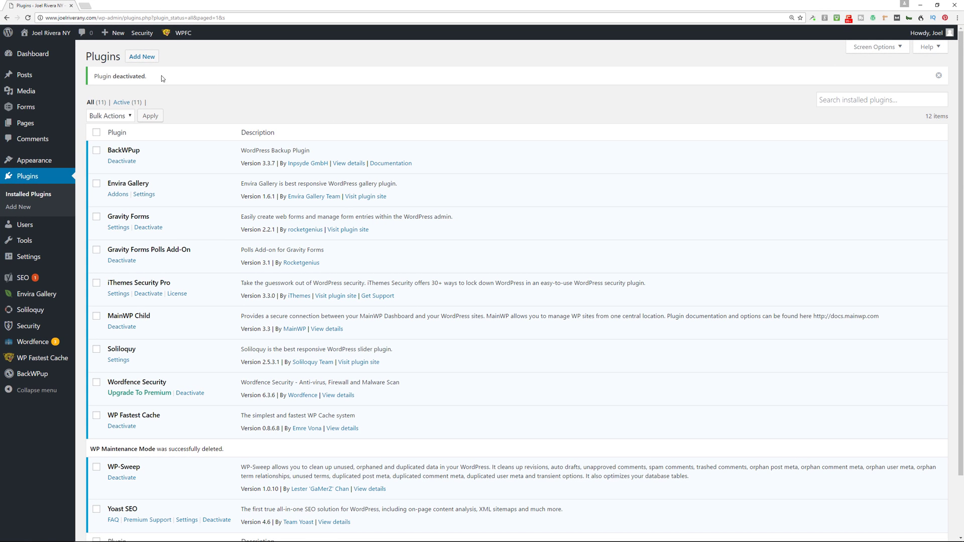
Search plugins for 'maintenance', install and activate the Maintenance plugin, and open its settings.
left_click(141, 56)
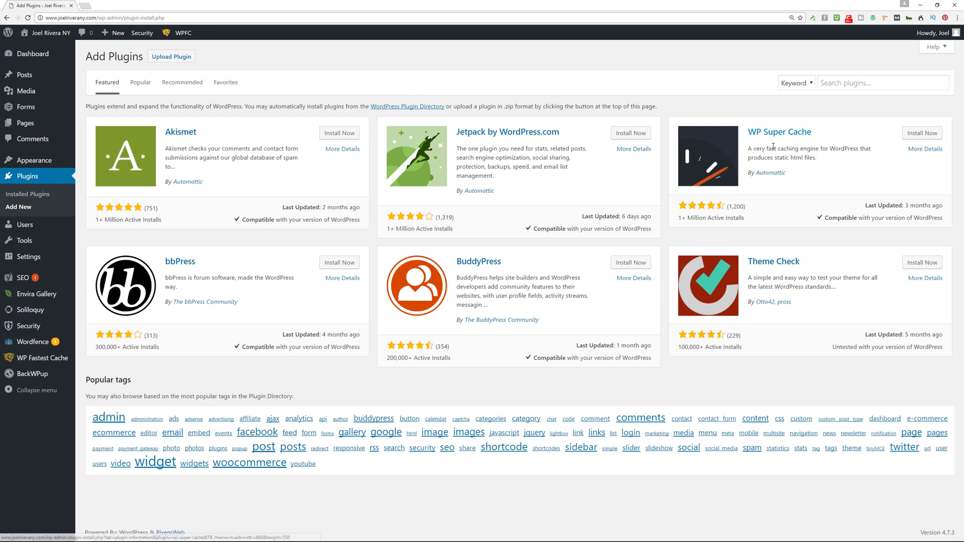
left_click(852, 84)
type("maintenance")
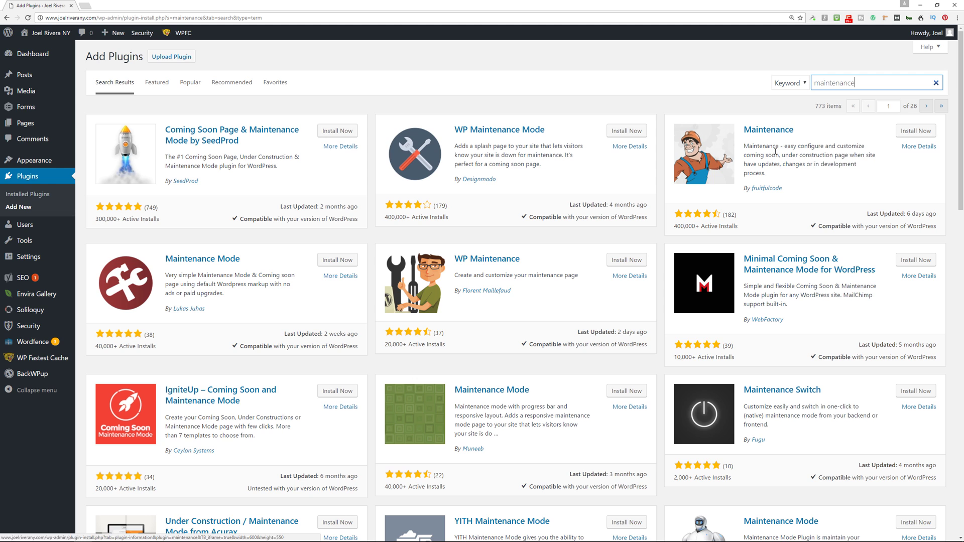
left_click(916, 131)
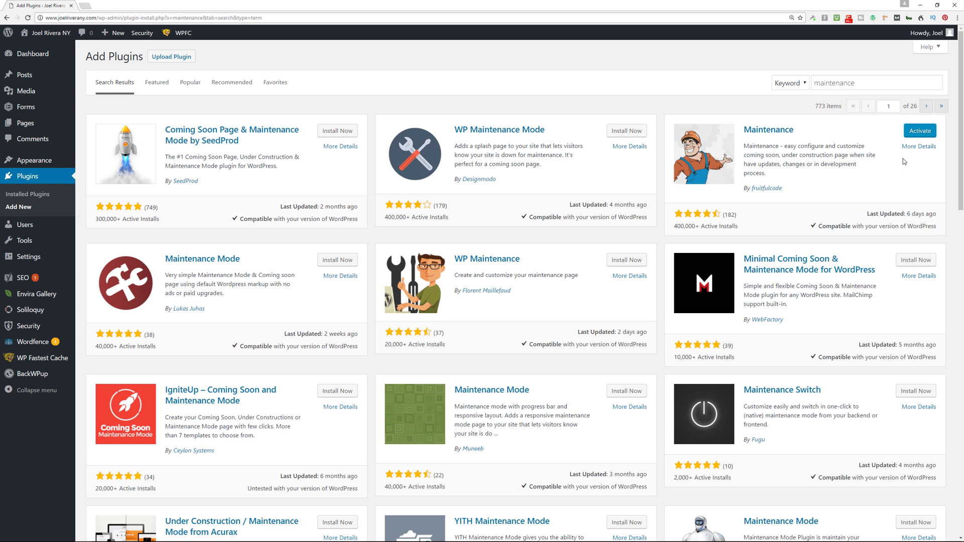
left_click(920, 131)
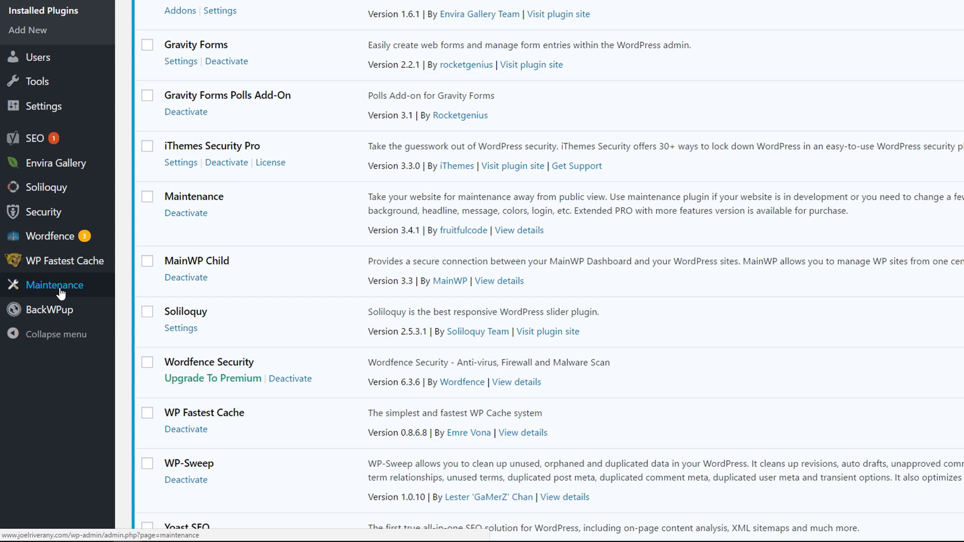
mouse_move(62, 115)
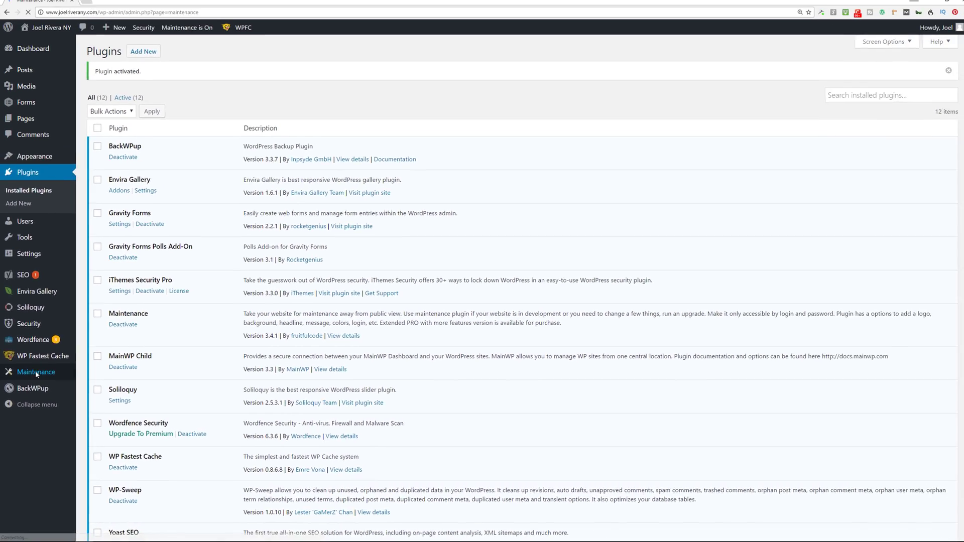
left_click(55, 286)
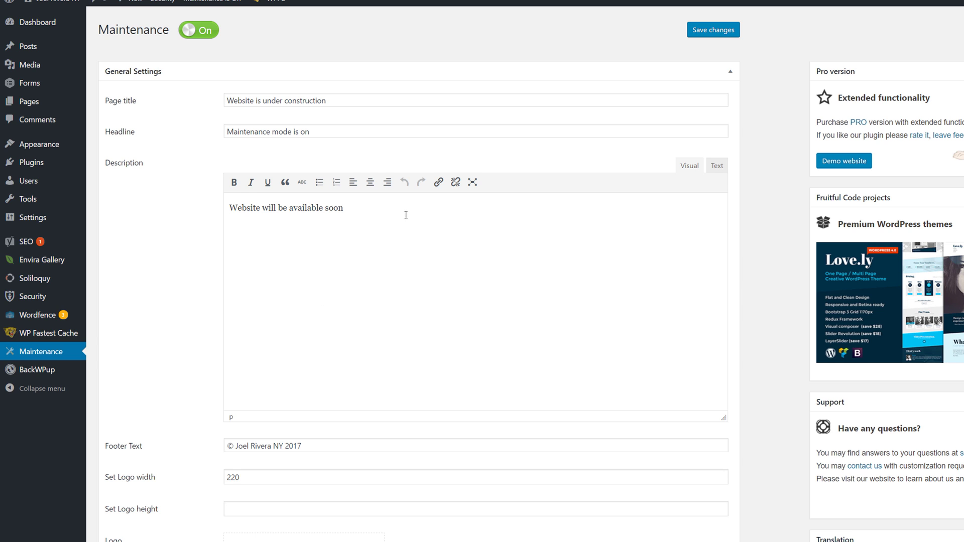
Scroll through all of the Maintenance plugin's settings to review them.
scroll(266, 245, "down", 3)
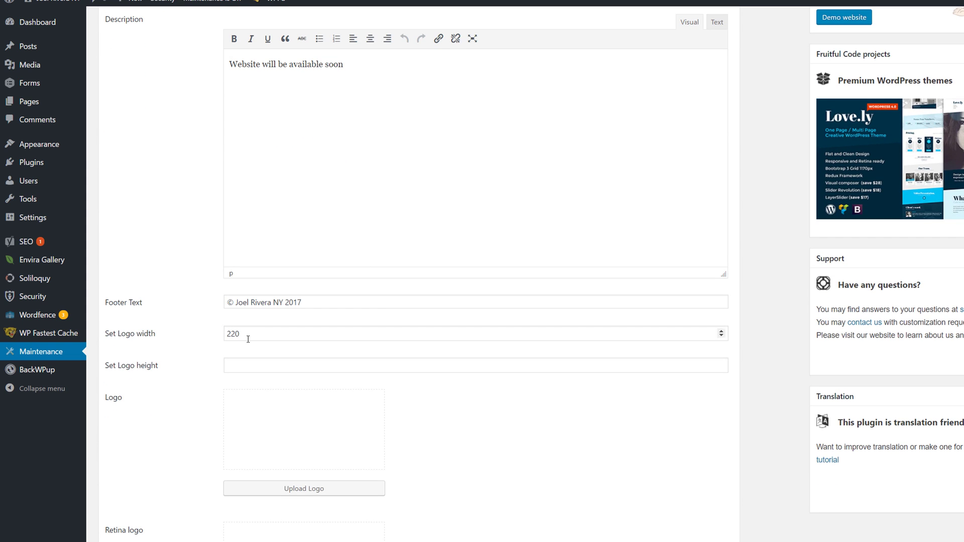
scroll(195, 345, "down", 2)
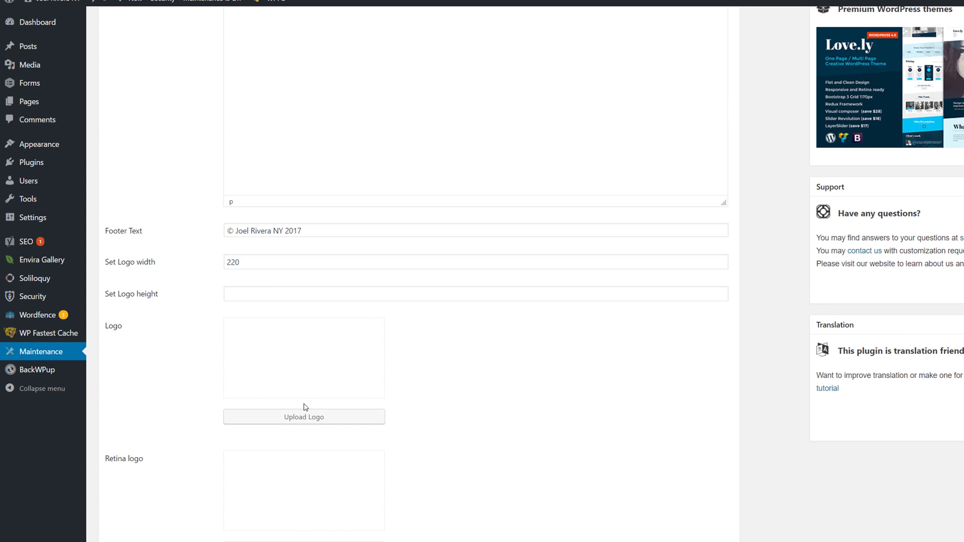
scroll(201, 408, "down", 3)
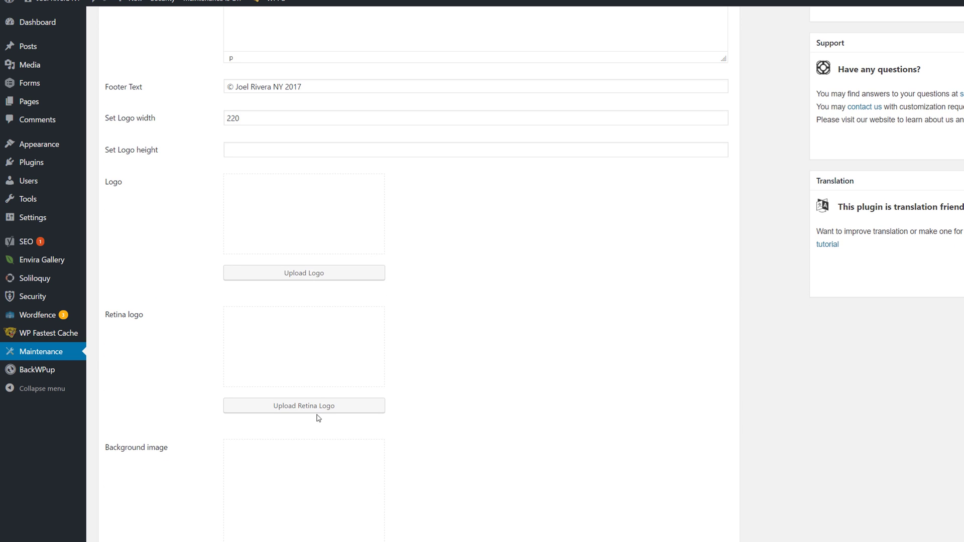
scroll(189, 426, "down", 3)
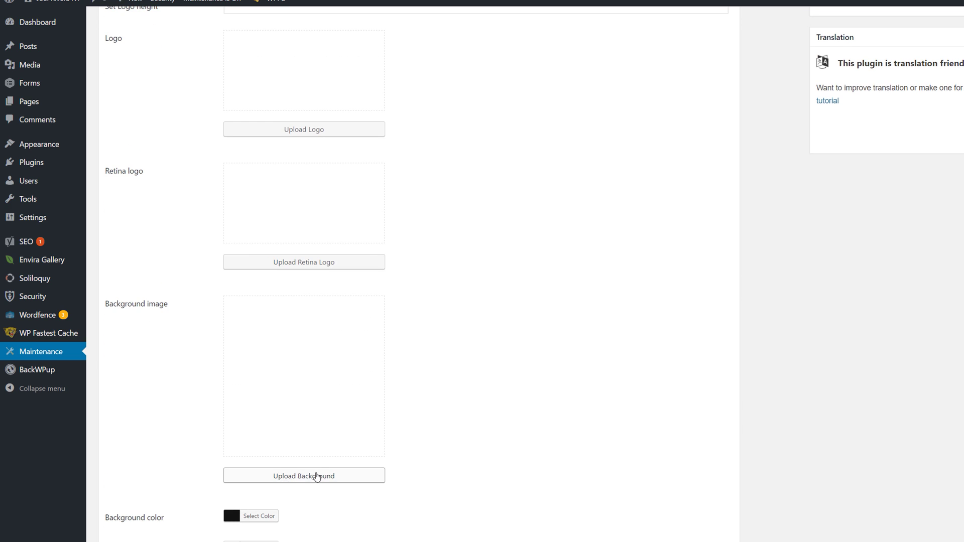
scroll(316, 477, "down", 2)
scroll(319, 475, "down", 2)
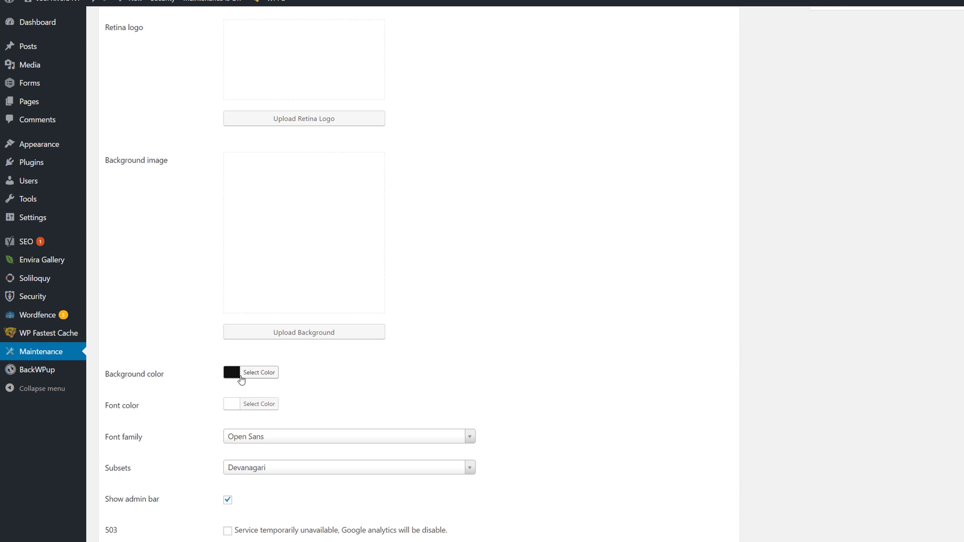
scroll(460, 378, "down", 4)
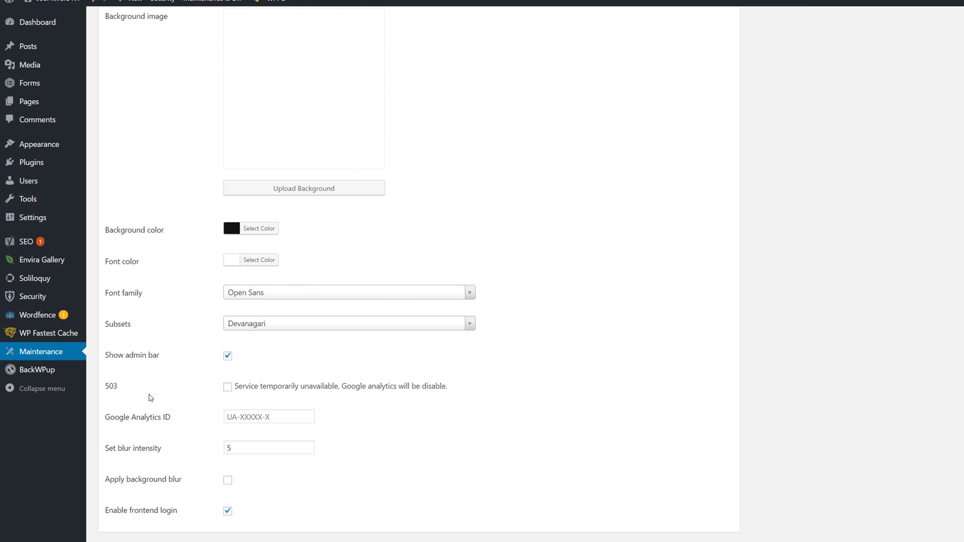
scroll(162, 438, "down", 2)
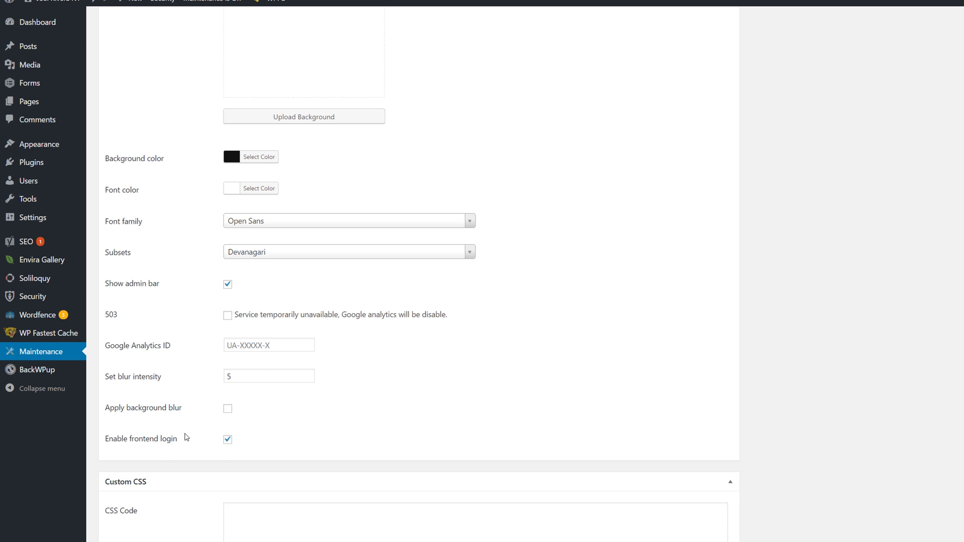
scroll(187, 437, "down", 5)
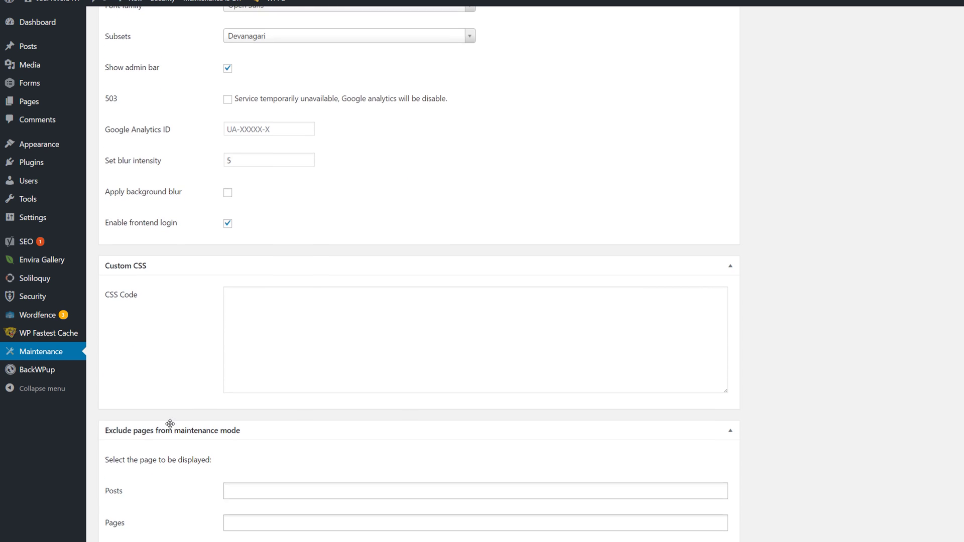
scroll(170, 423, "down", 1)
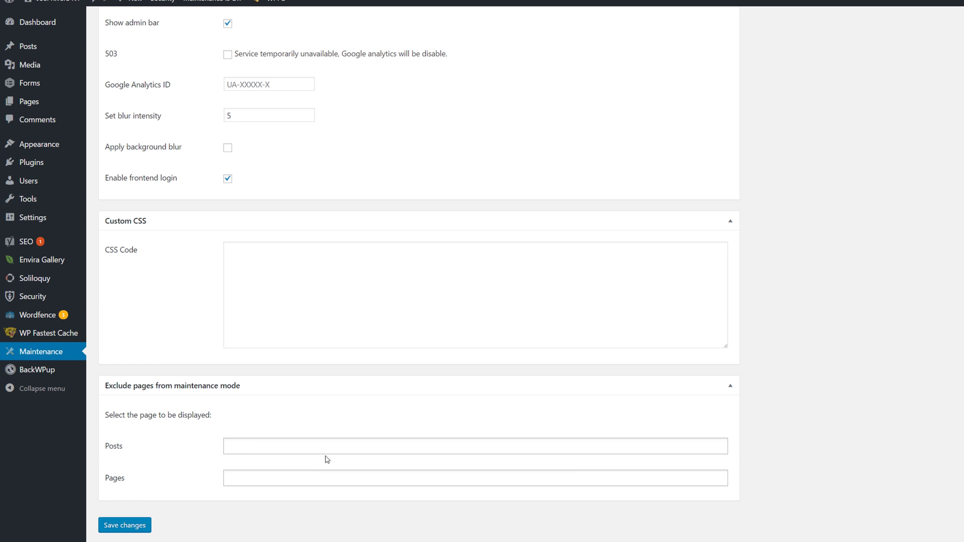
scroll(191, 474, "up", 4)
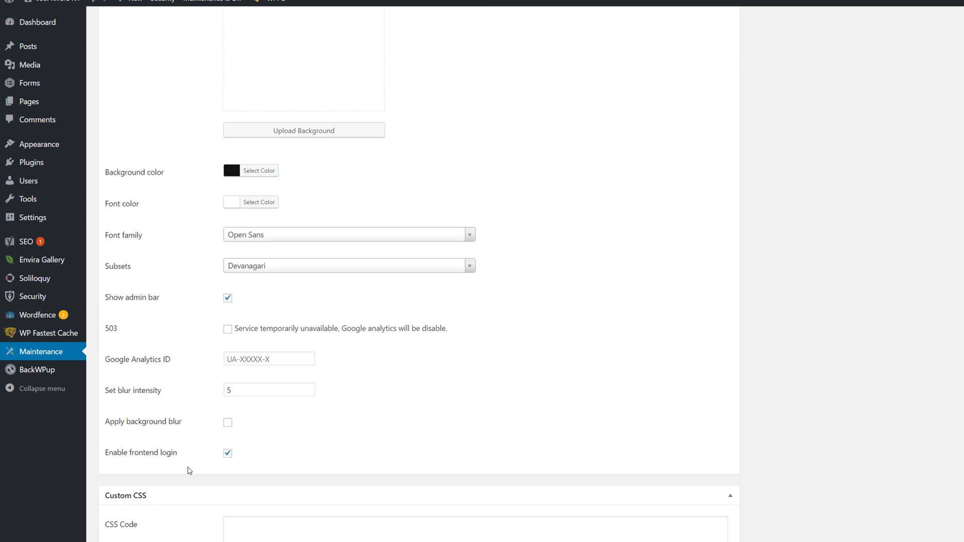
scroll(189, 461, "up", 16)
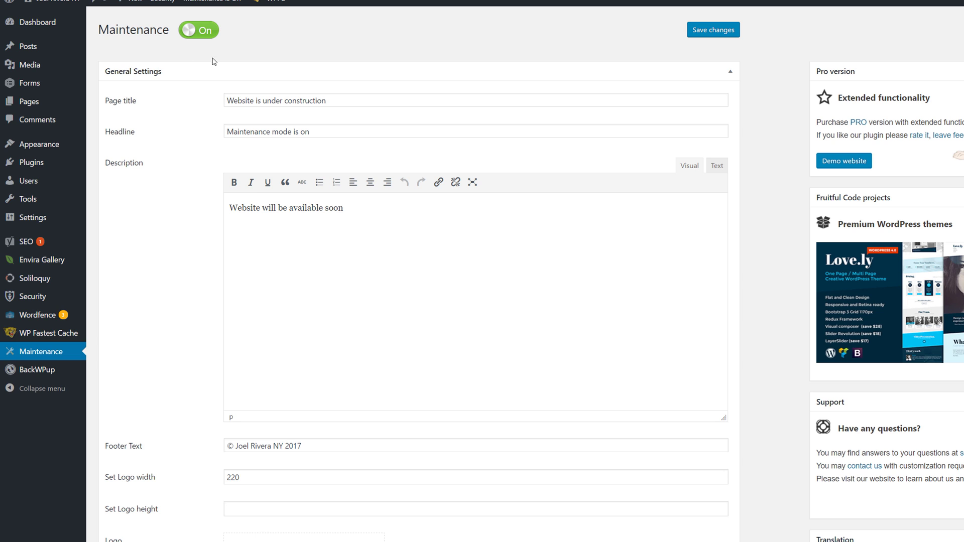
Toggle maintenance mode off and back on, then save the changes and view the public site.
left_click(194, 39)
left_click(194, 38)
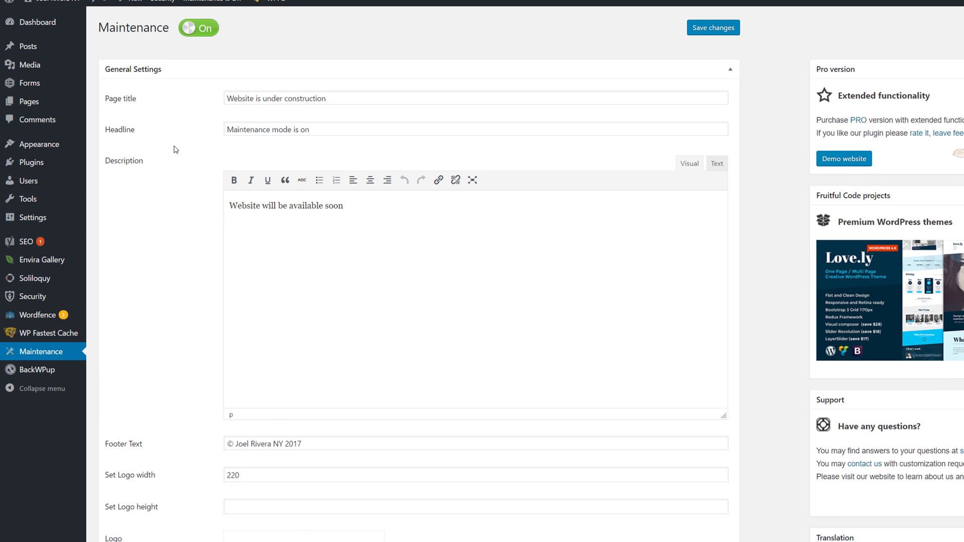
scroll(175, 150, "down", 4)
scroll(176, 149, "down", 12)
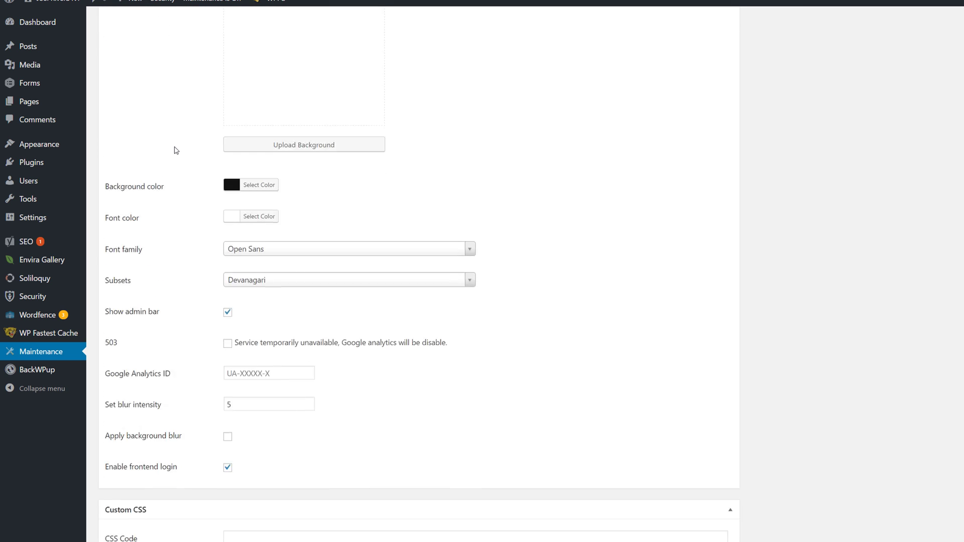
scroll(173, 152, "down", 4)
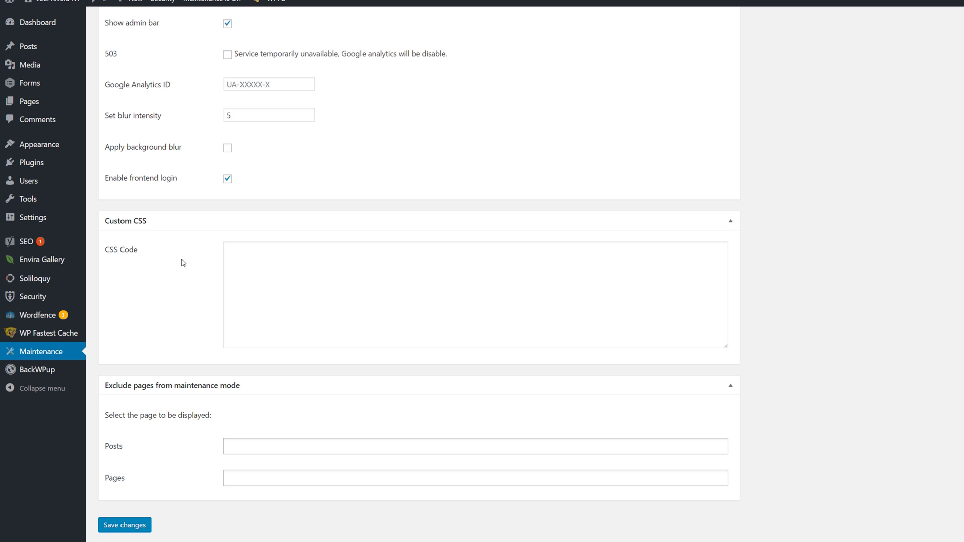
left_click(126, 525)
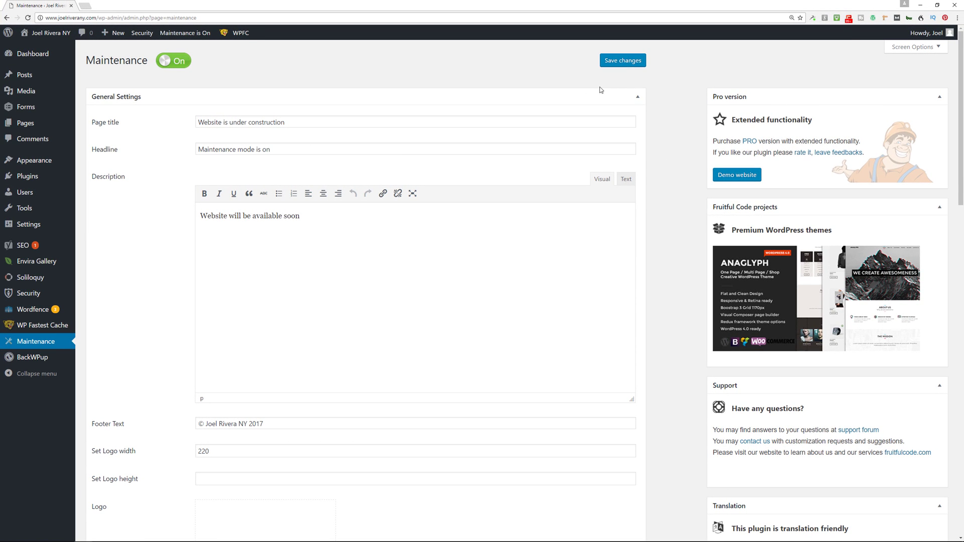
left_click(49, 51)
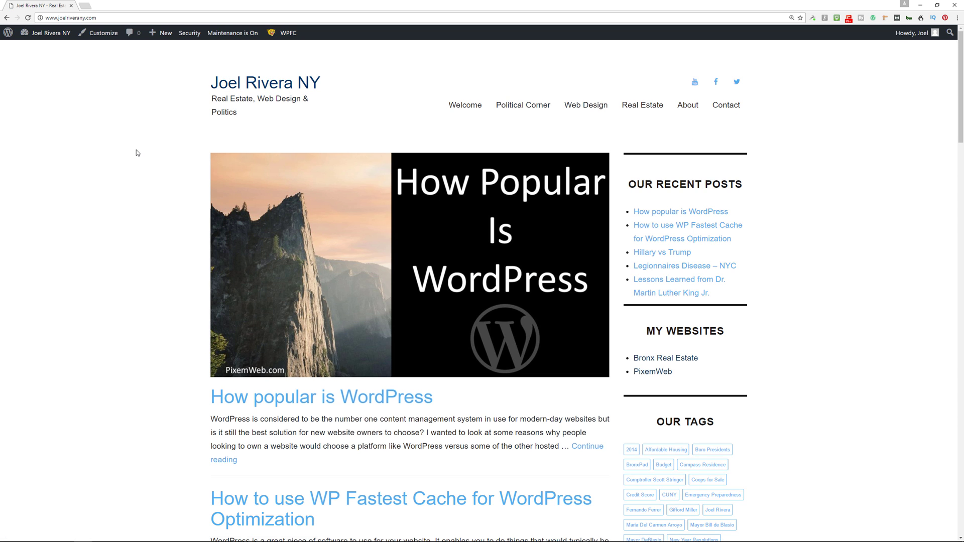
In the logged-out window, reload to see 'Maintenance mode is on' and try the login panel.
key("super+Tab")
left_click(474, 190)
key("F5")
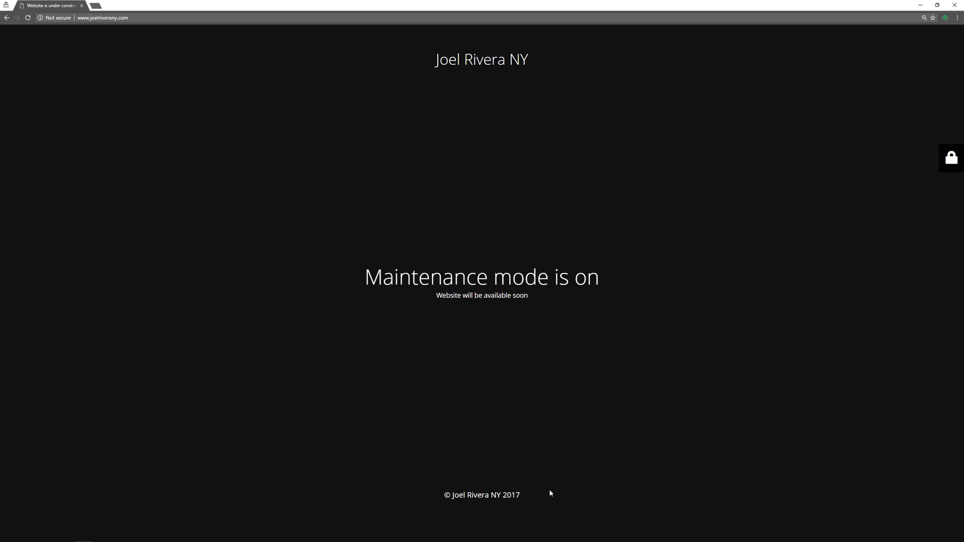
left_click(949, 159)
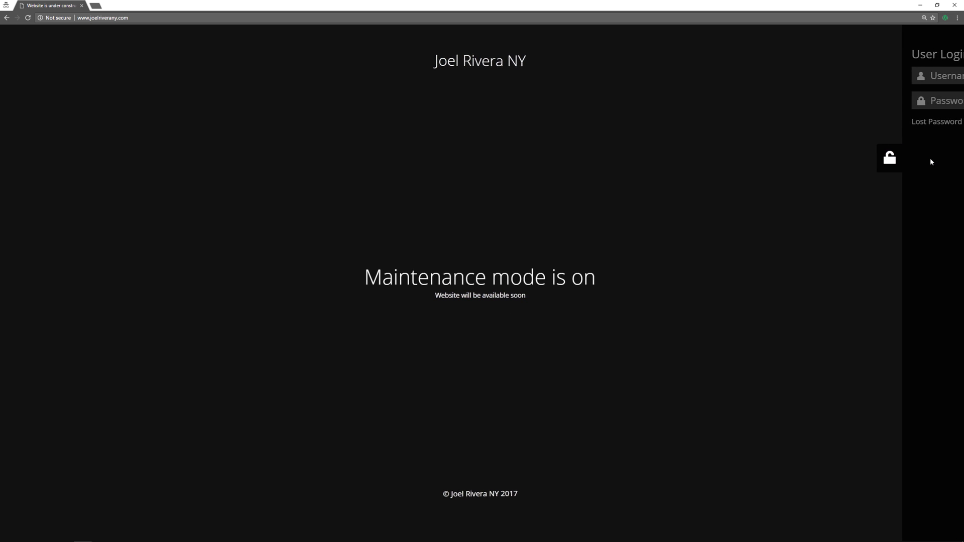
left_click(806, 158)
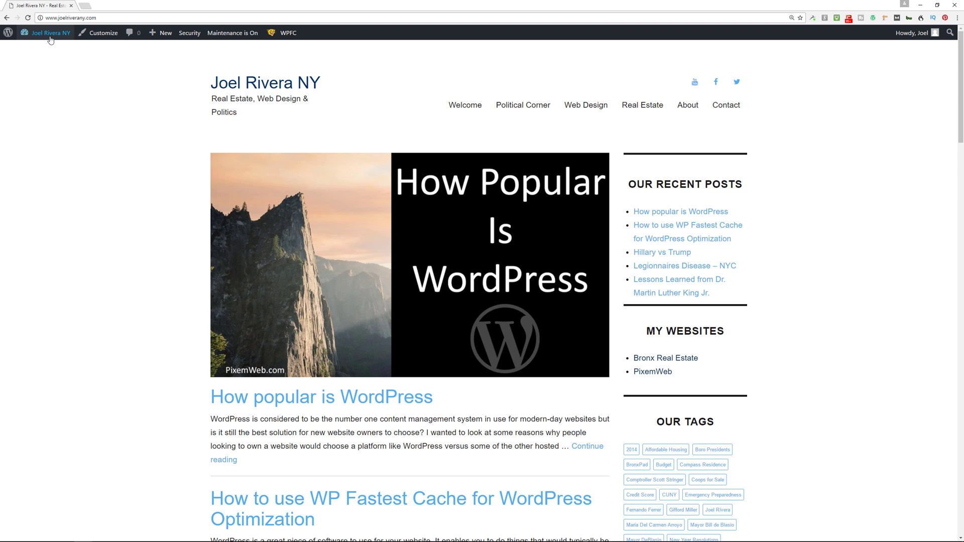
Go back through the Dashboard to the Maintenance plugin's settings page.
mouse_move(50, 33)
left_click(59, 52)
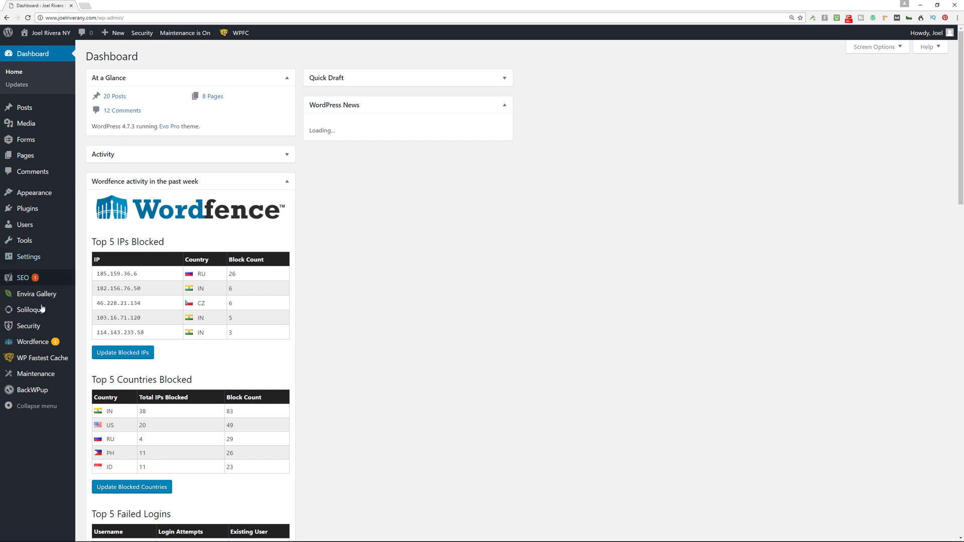
left_click(28, 375)
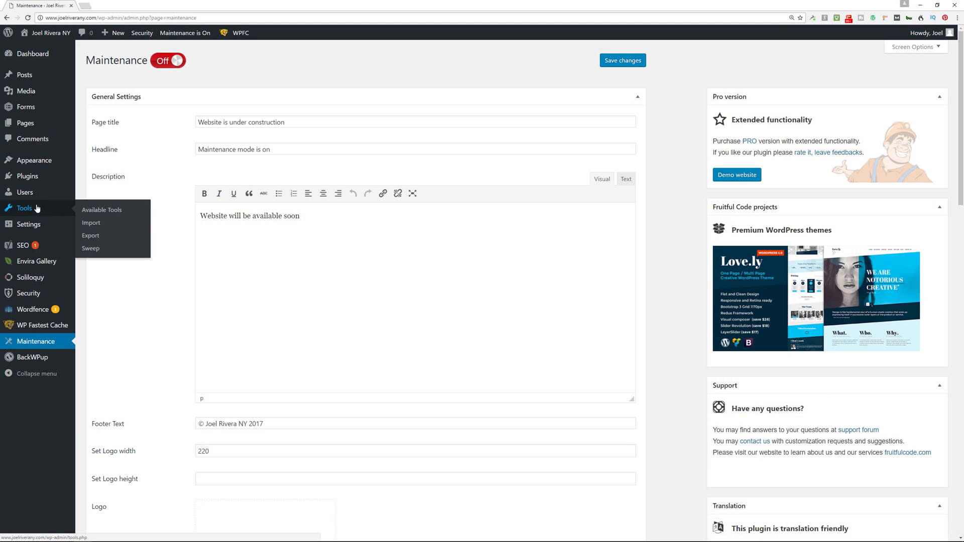
Deactivate and delete the Maintenance plugin from Installed Plugins, confirming with OK.
mouse_move(38, 178)
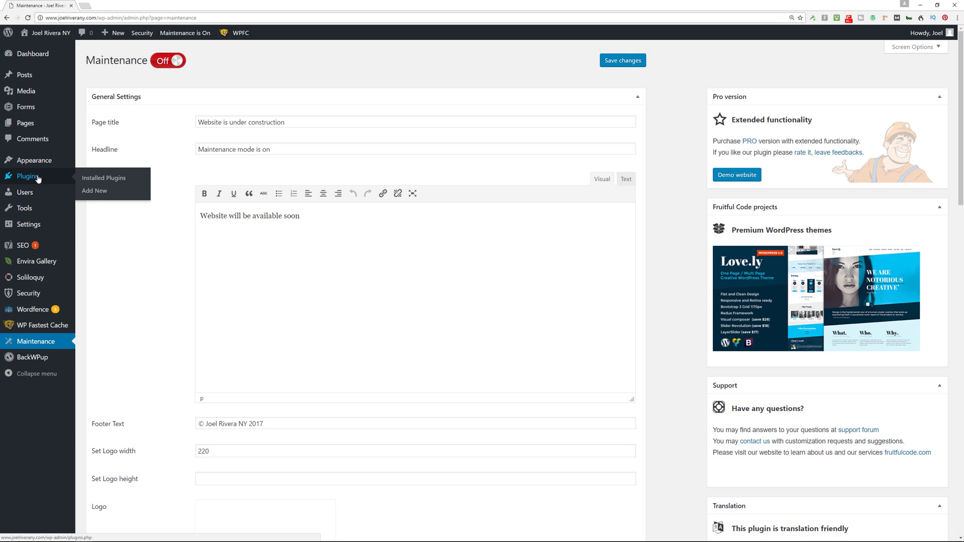
left_click(101, 178)
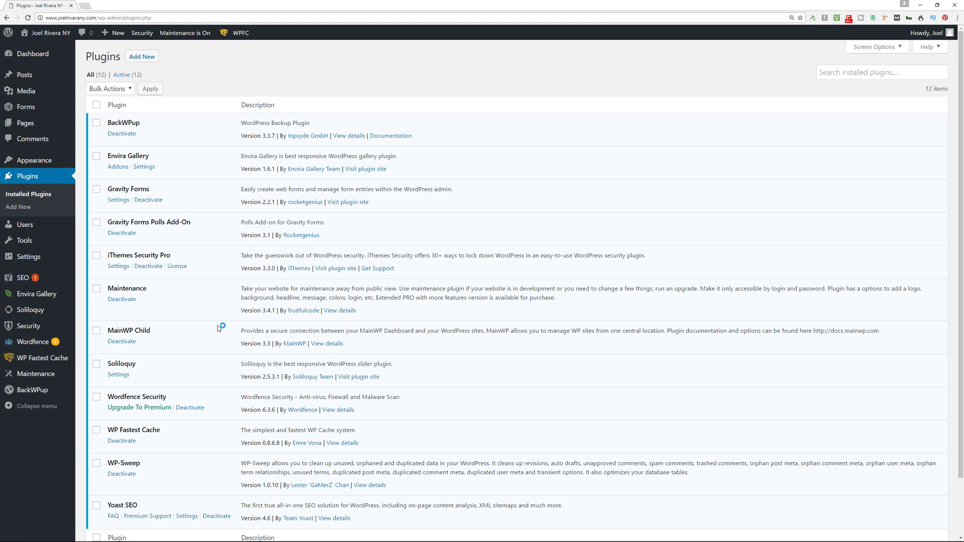
left_click(122, 300)
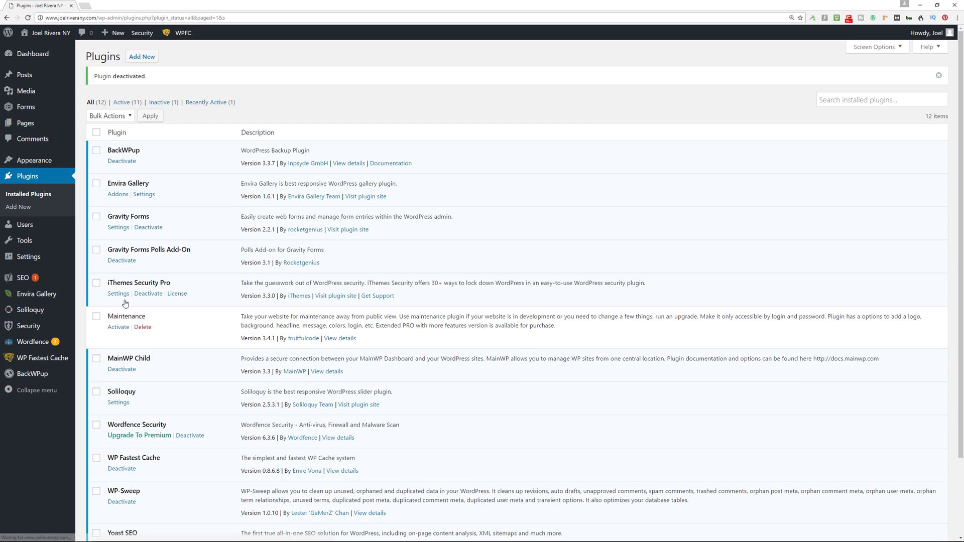
left_click(143, 327)
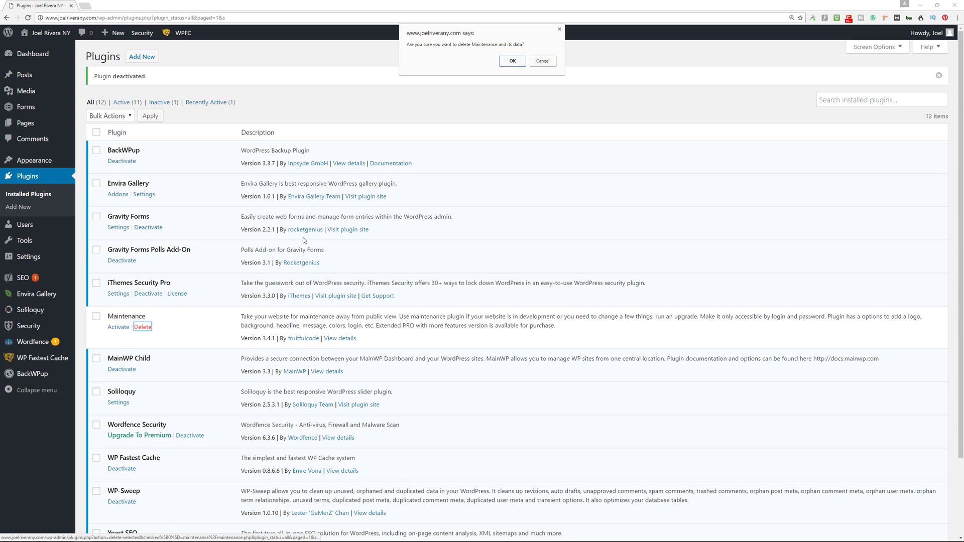
left_click(517, 58)
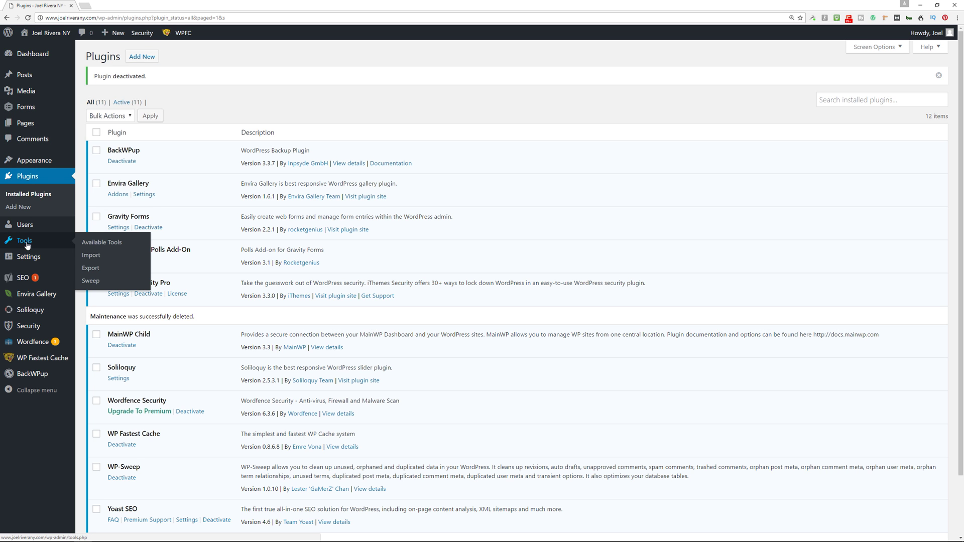
Run Sweep All on the WP-Sweep page to clean unused database data.
left_click(84, 279)
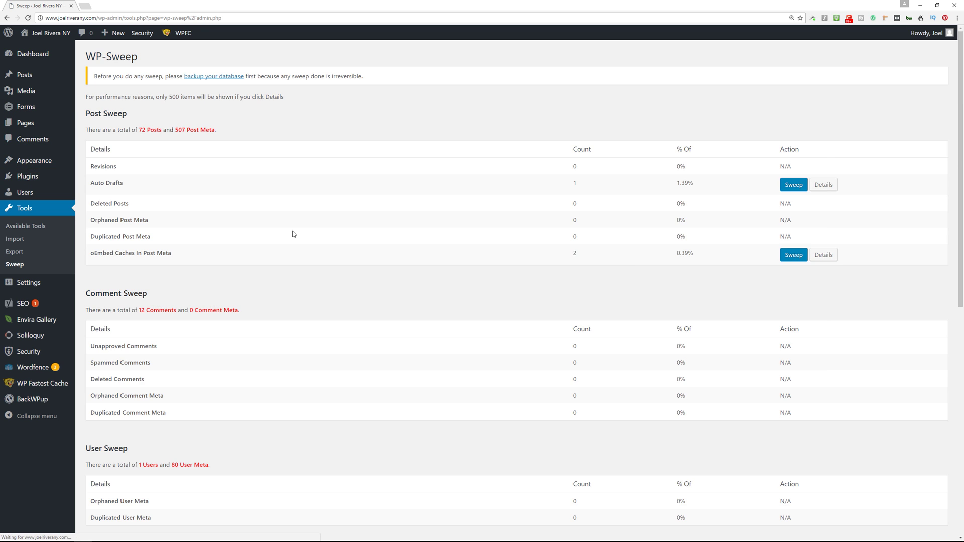
scroll(301, 231, "down", 15)
left_click(503, 497)
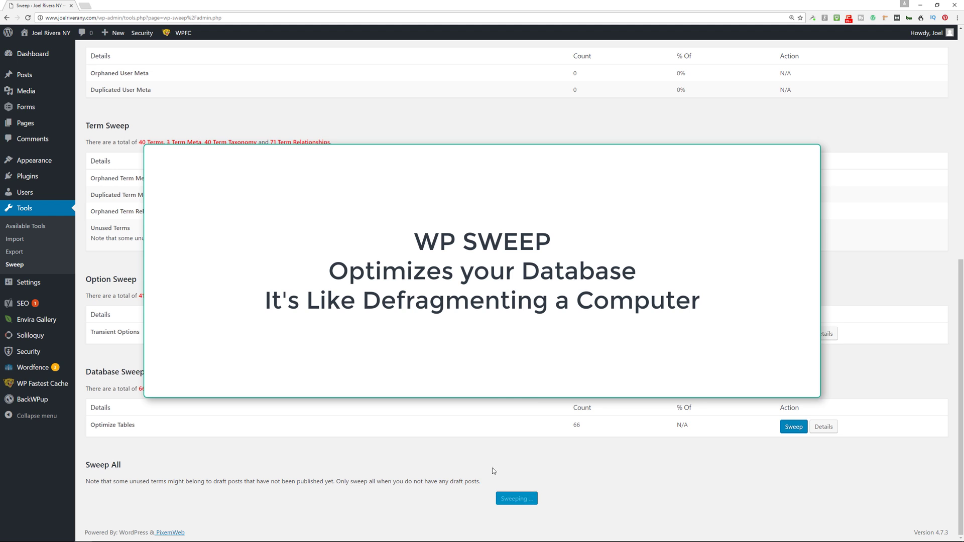